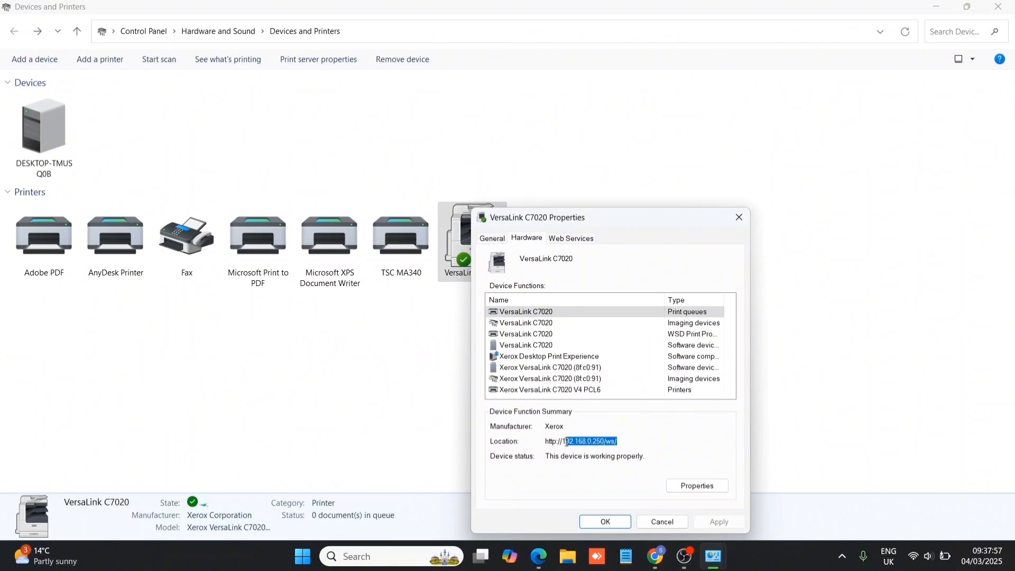
# Close the VersaLink C7020 properties and open the printer's web page at 192.168.0.250 in Chrome
pyautogui.click(740, 216)
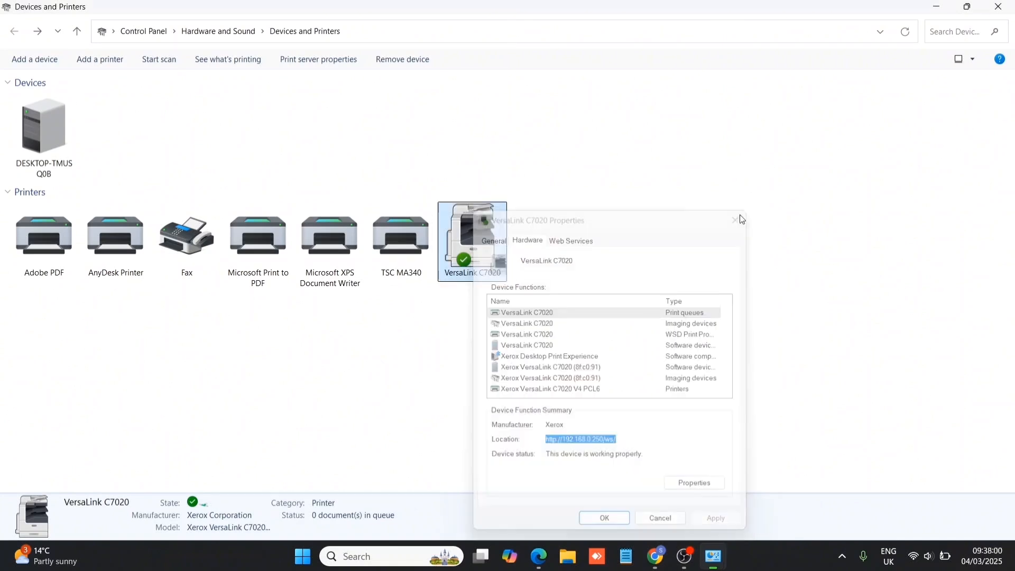
pyautogui.click(653, 562)
pyautogui.write('192')
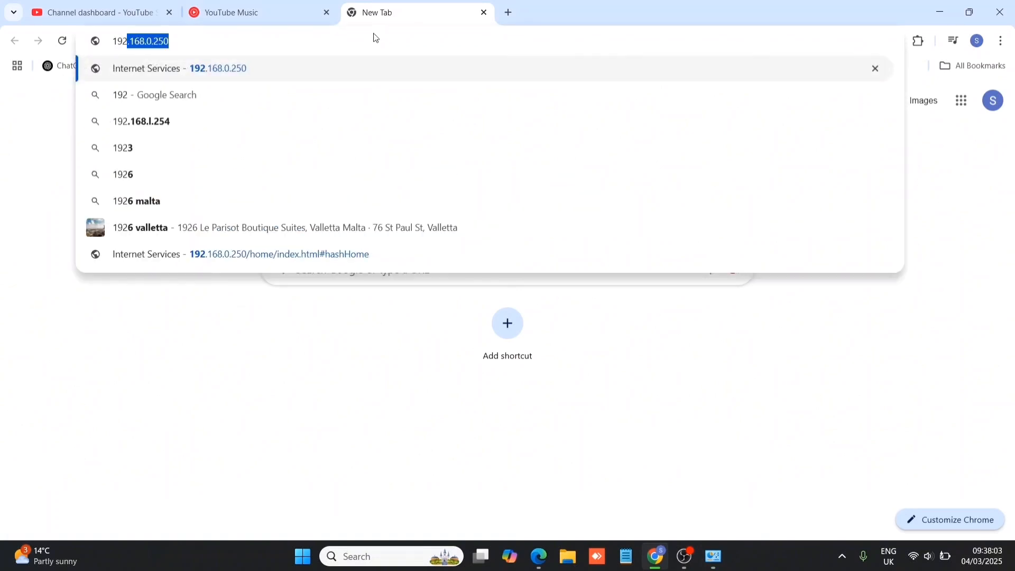
pyautogui.press('Return')
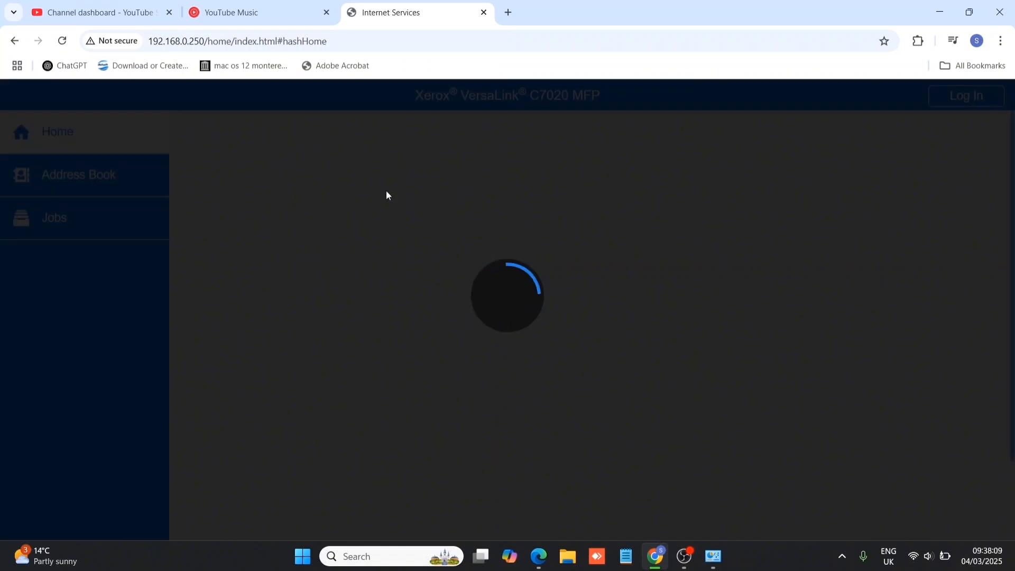
# Examine the printer's home page, including trays, supplies, billing usage, quick links, IP address and device picture
pyautogui.scroll(-3, 347, 324)
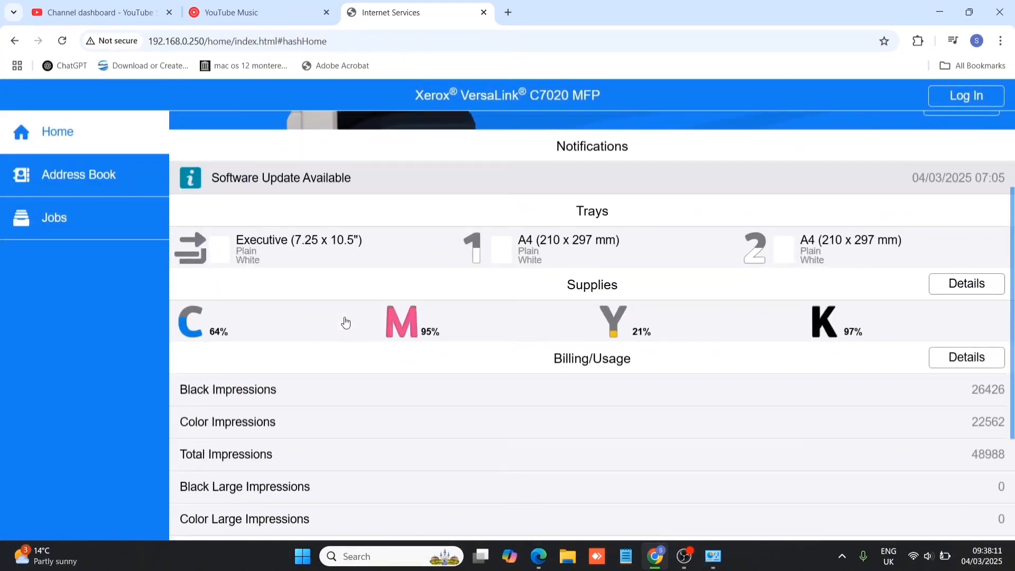
pyautogui.scroll(-2, 411, 397)
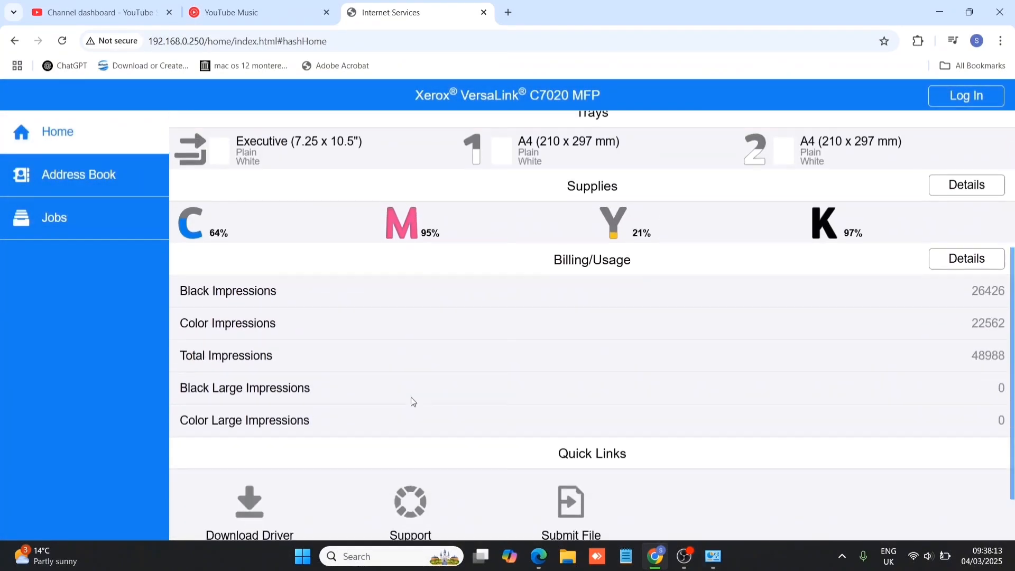
pyautogui.scroll(5, 470, 258)
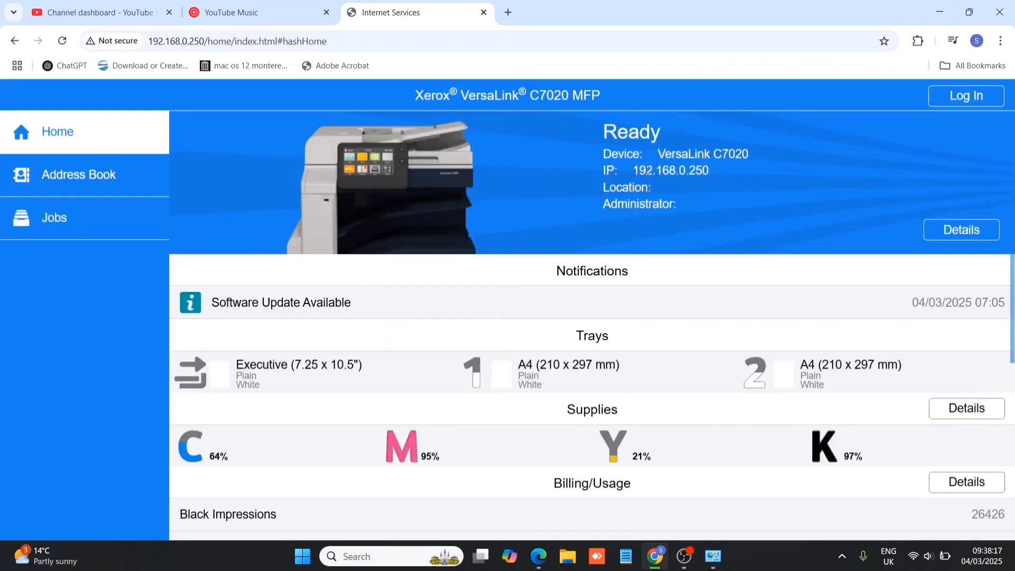
pyautogui.moveTo(634, 169); pyautogui.dragTo(716, 171)
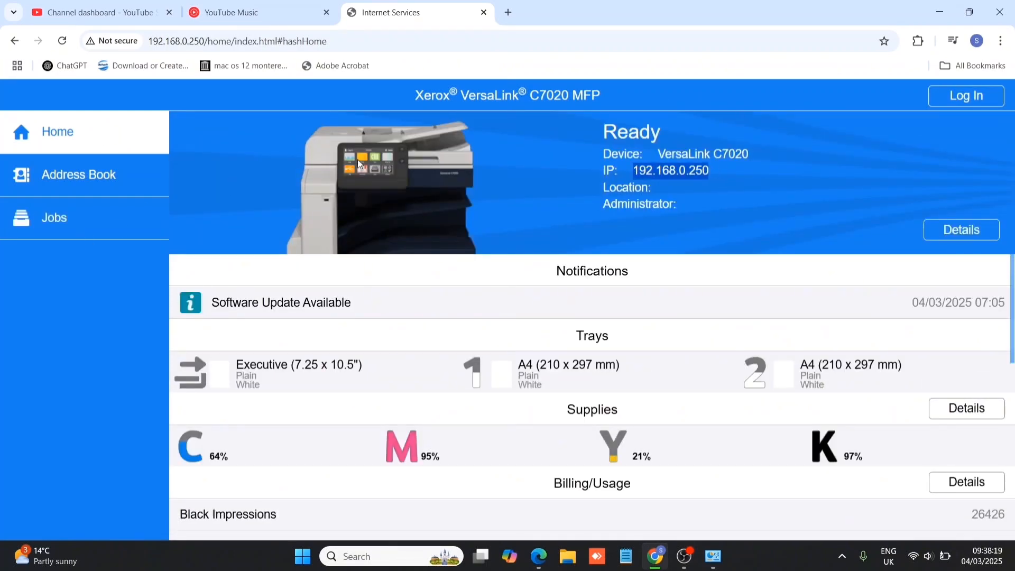
pyautogui.scroll(5, 357, 160)
pyautogui.scroll(2, 357, 159)
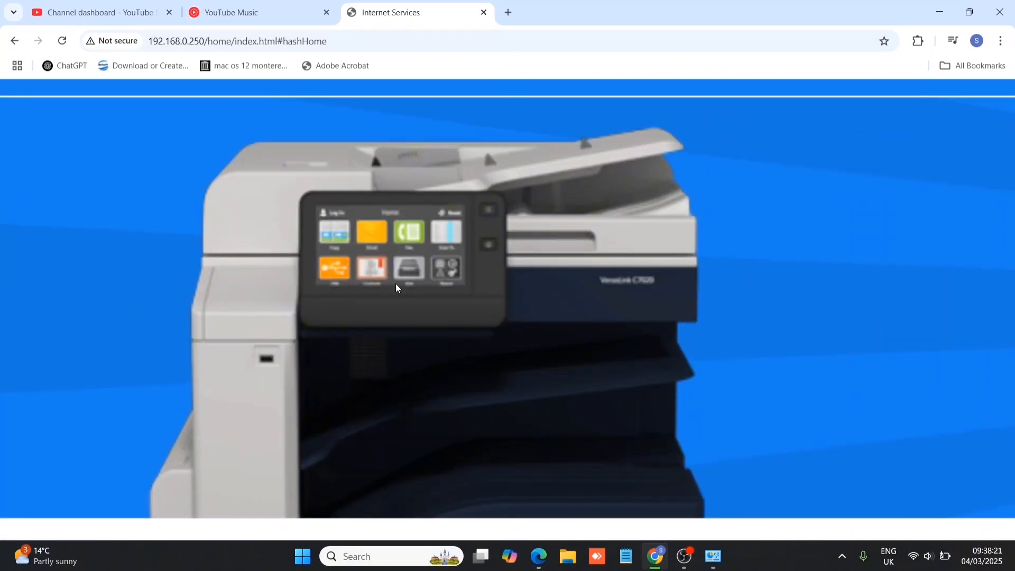
pyautogui.scroll(-5, 395, 287)
# Log in to the printer's web interface with the admin account by entering its password
pyautogui.click(963, 100)
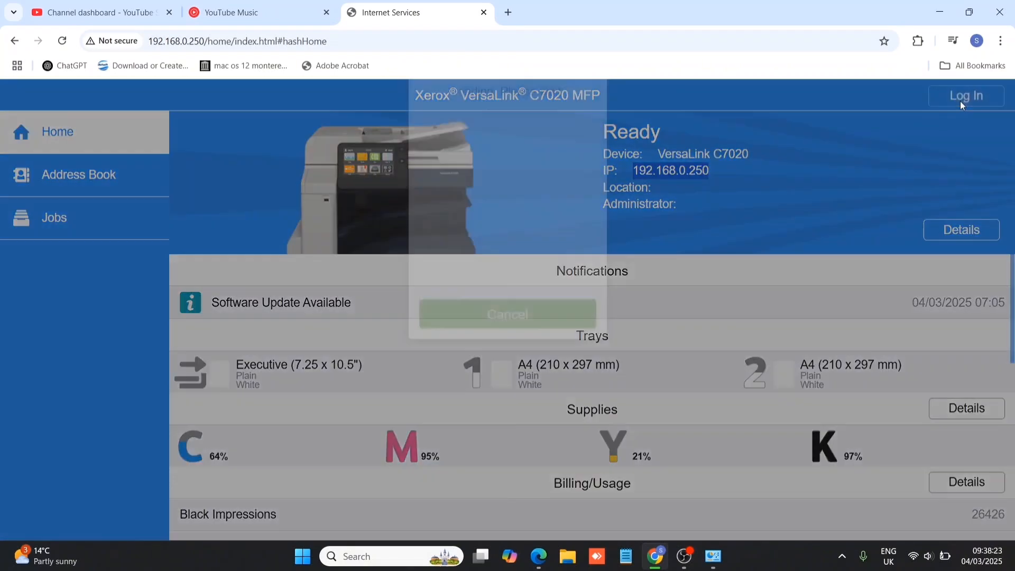
pyautogui.click(496, 160)
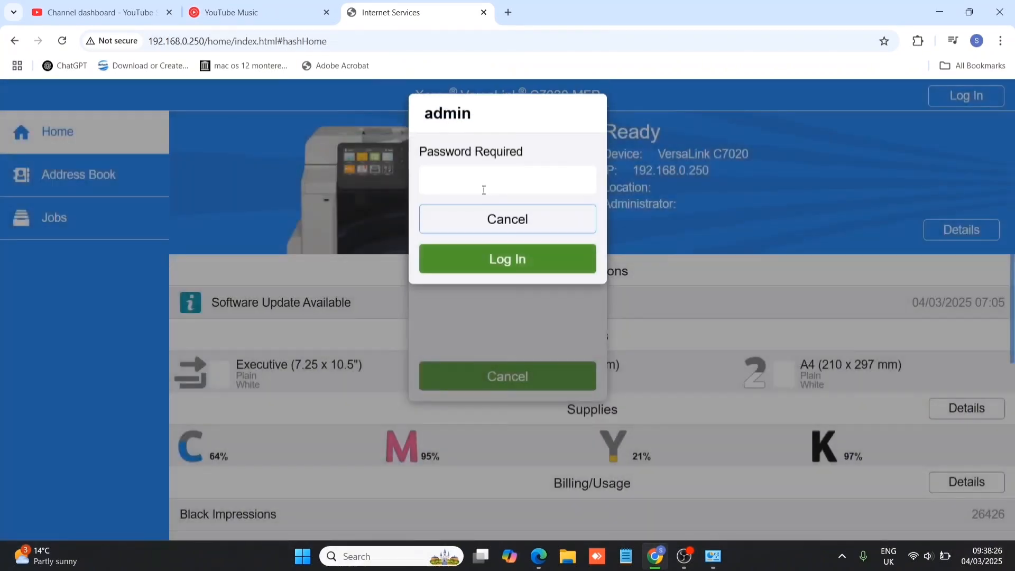
pyautogui.click(496, 190)
pyautogui.write('••••')
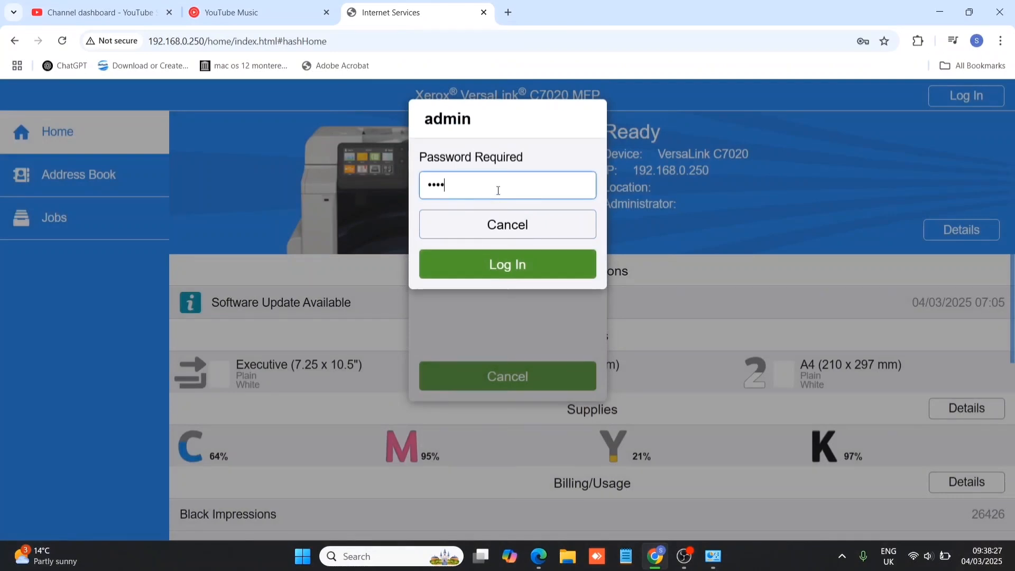
pyautogui.click(491, 258)
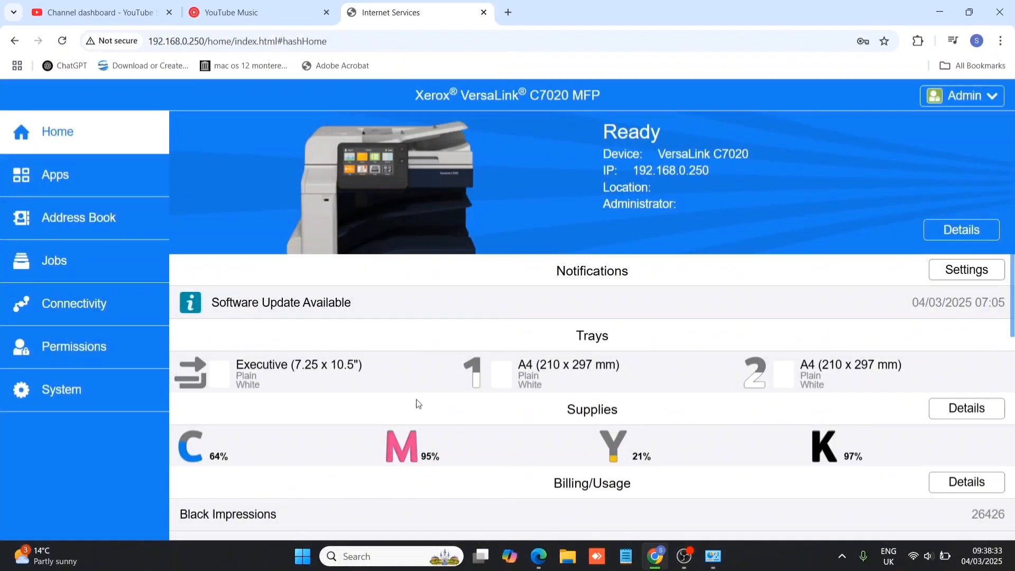
# Open the printer's Ethernet connection settings
pyautogui.scroll(-2, 418, 404)
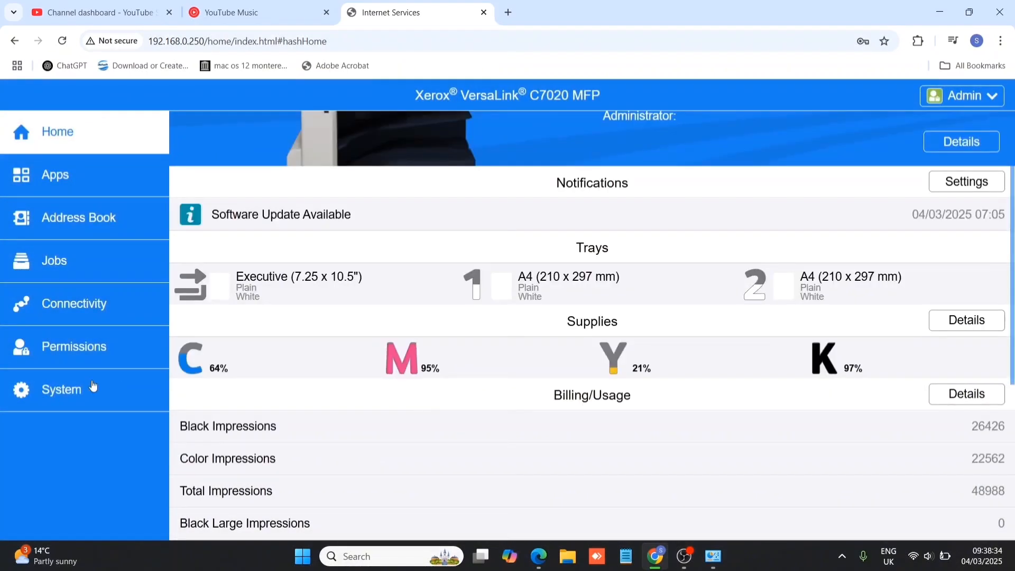
pyautogui.click(81, 307)
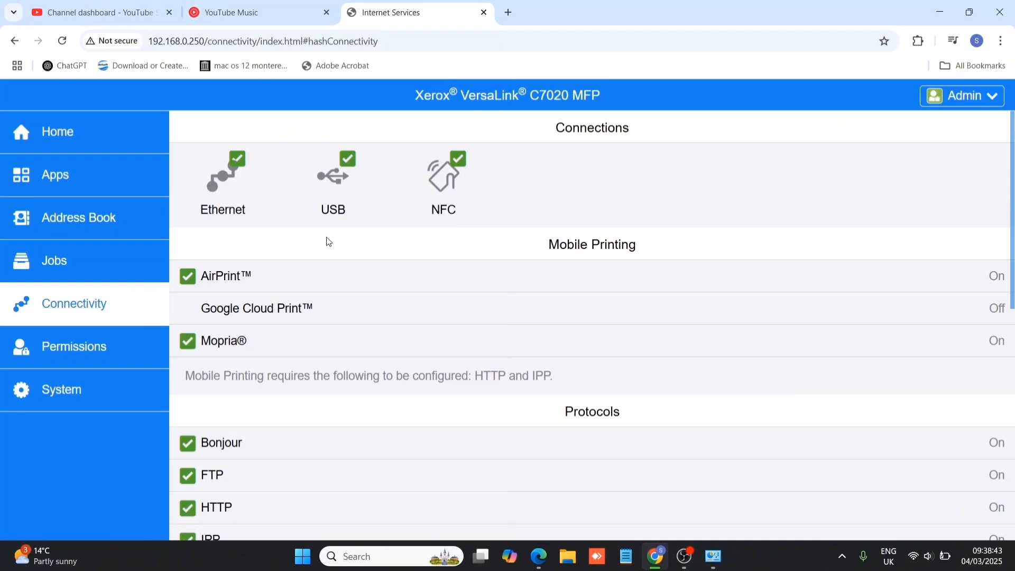
pyautogui.click(240, 201)
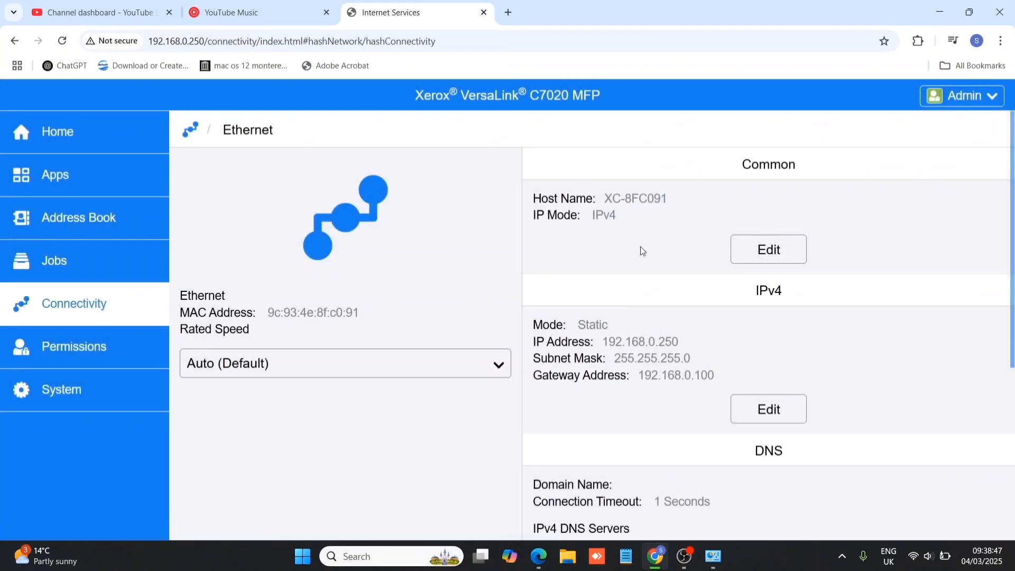
# Examine the Ethernet page's IPv4 mode and IP address, MAC address, DNS and 802.1X sections
pyautogui.moveTo(579, 323); pyautogui.dragTo(697, 347)
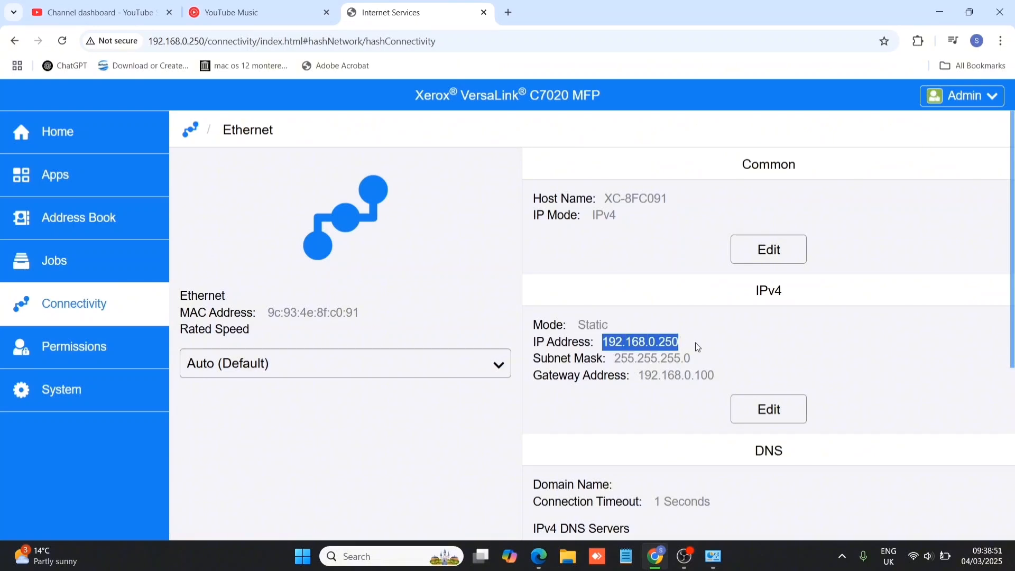
pyautogui.click(702, 347)
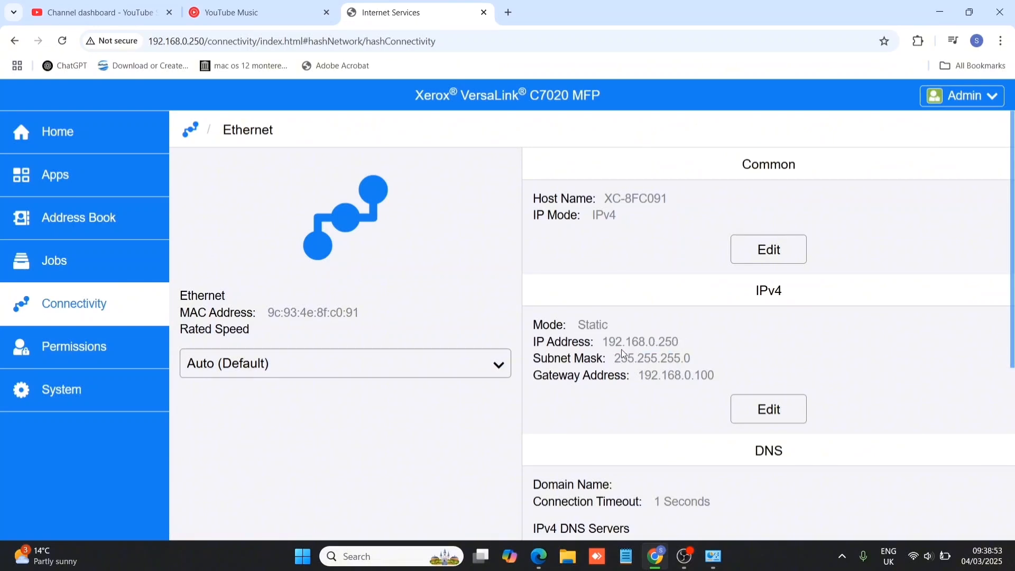
pyautogui.moveTo(603, 344); pyautogui.dragTo(697, 343)
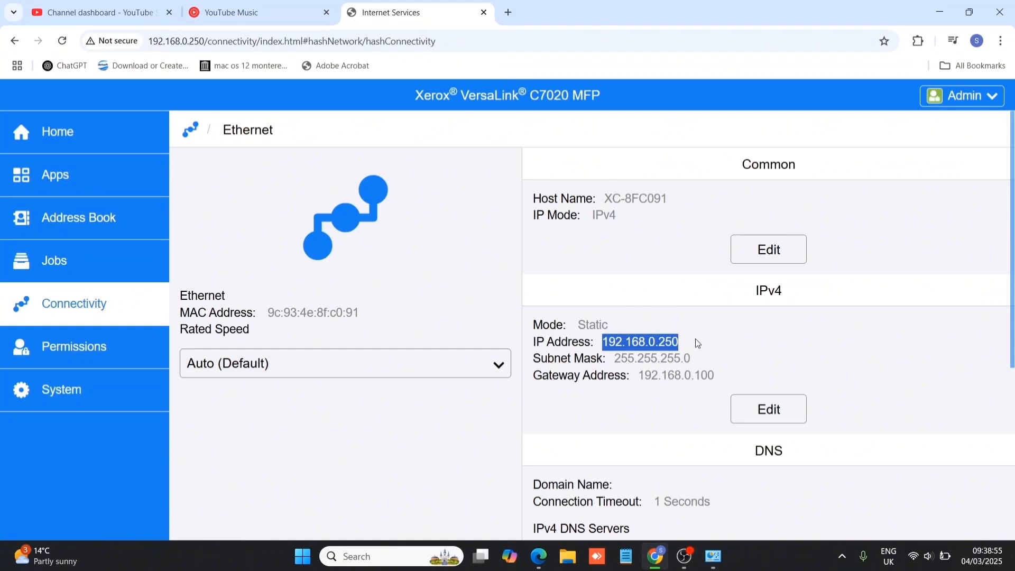
pyautogui.moveTo(266, 315); pyautogui.dragTo(371, 319)
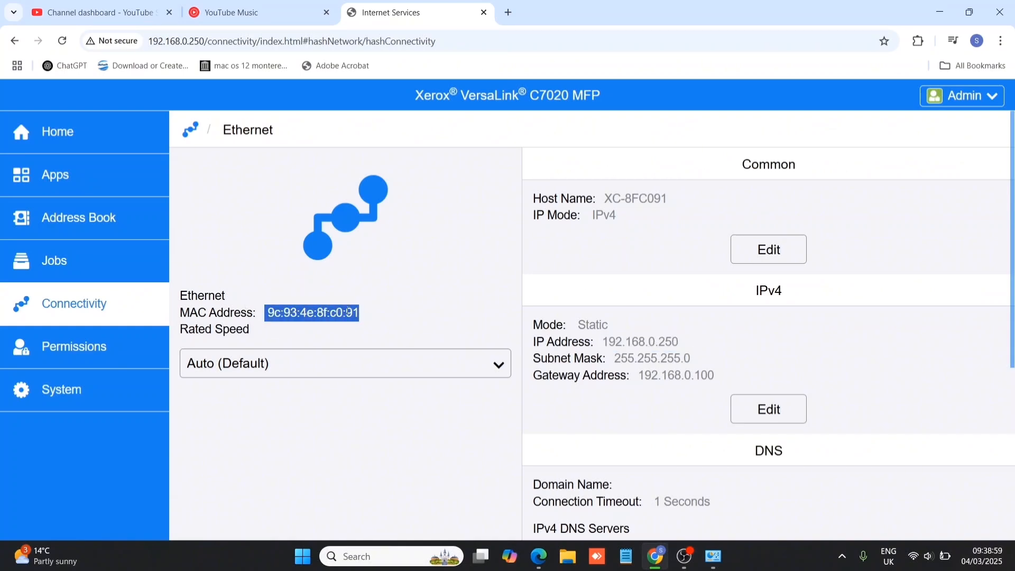
pyautogui.scroll(-1, 551, 319)
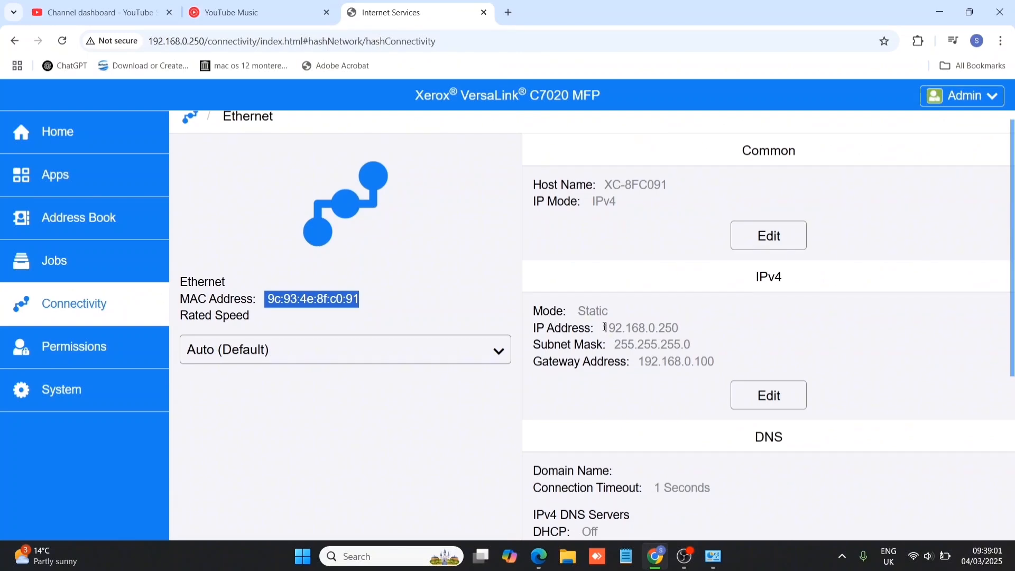
pyautogui.moveTo(605, 327); pyautogui.dragTo(701, 325)
pyautogui.click(701, 326)
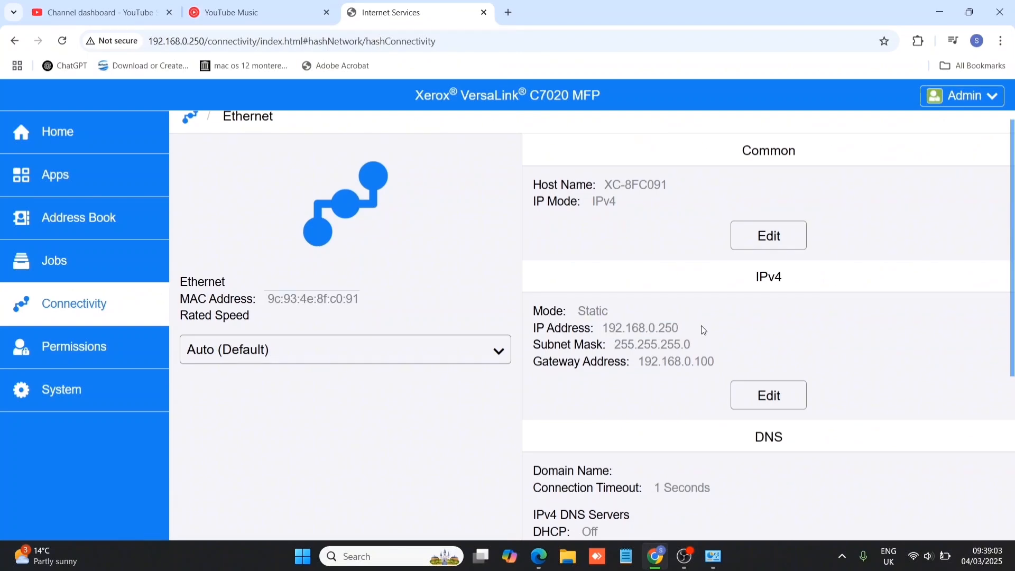
pyautogui.scroll(1, 701, 325)
pyautogui.scroll(-3, 619, 395)
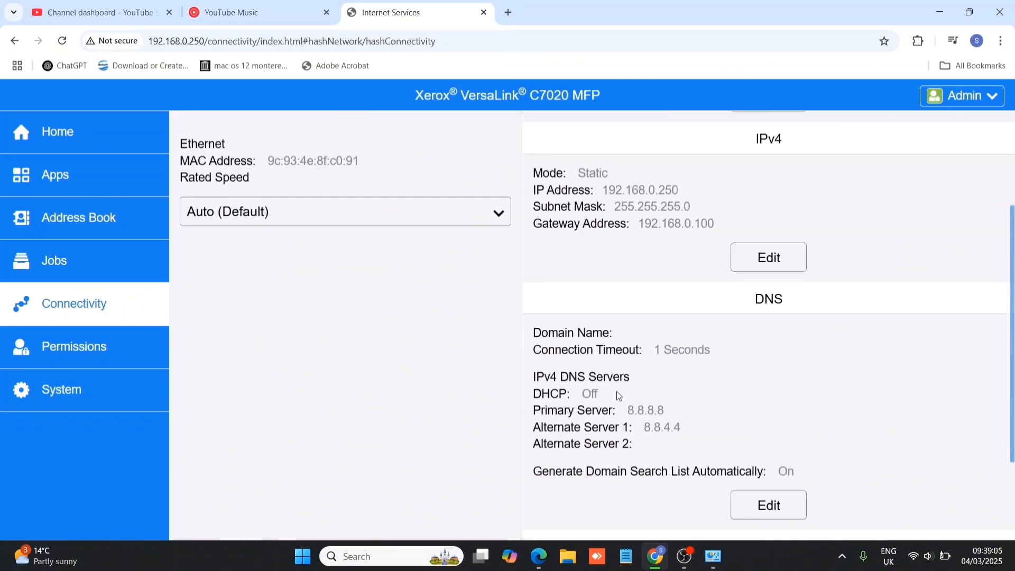
pyautogui.scroll(-1, 619, 395)
pyautogui.scroll(-2, 618, 395)
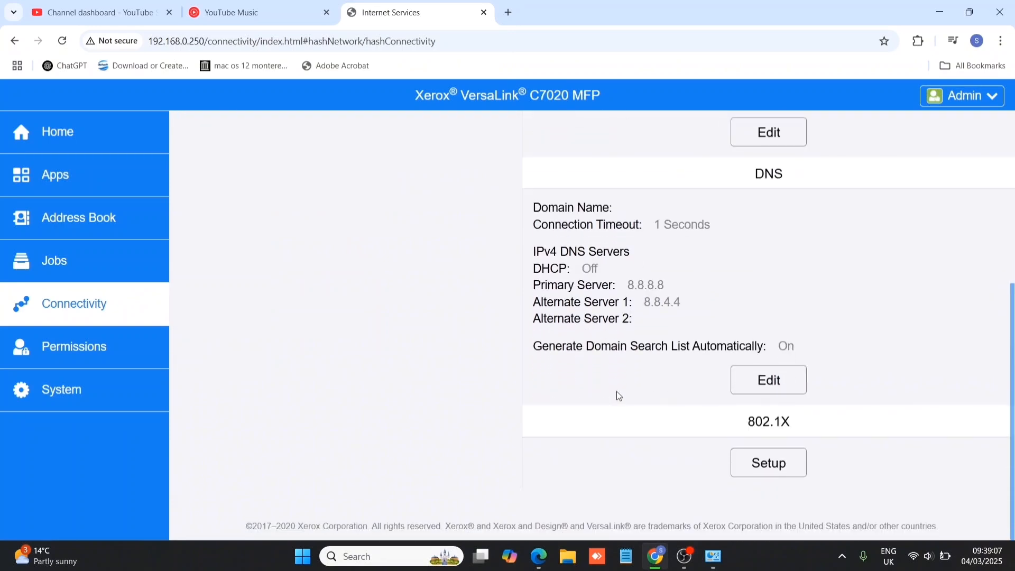
pyautogui.scroll(5, 618, 395)
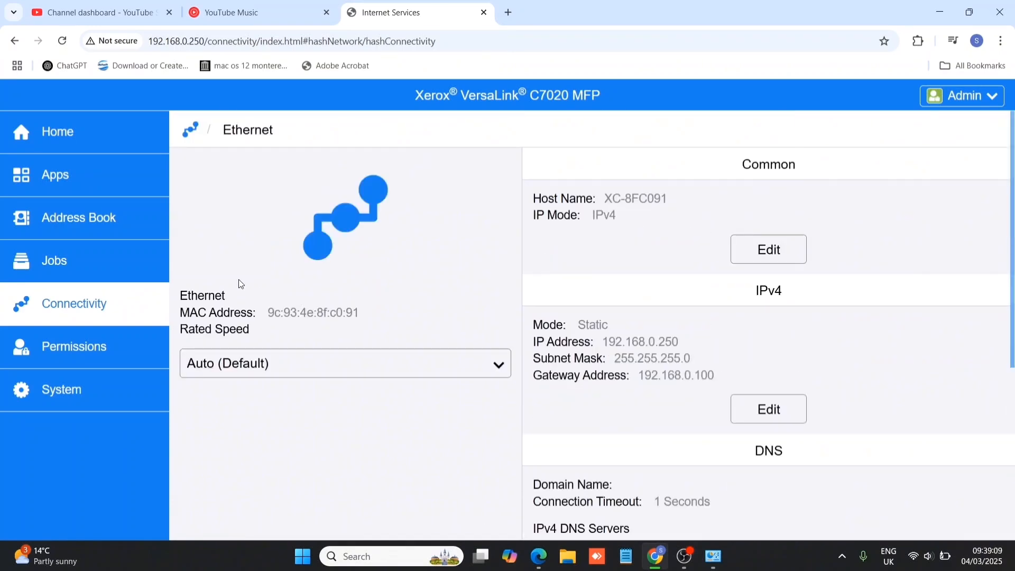
# Return to the printer's home page and log out of the Admin account
pyautogui.click(123, 135)
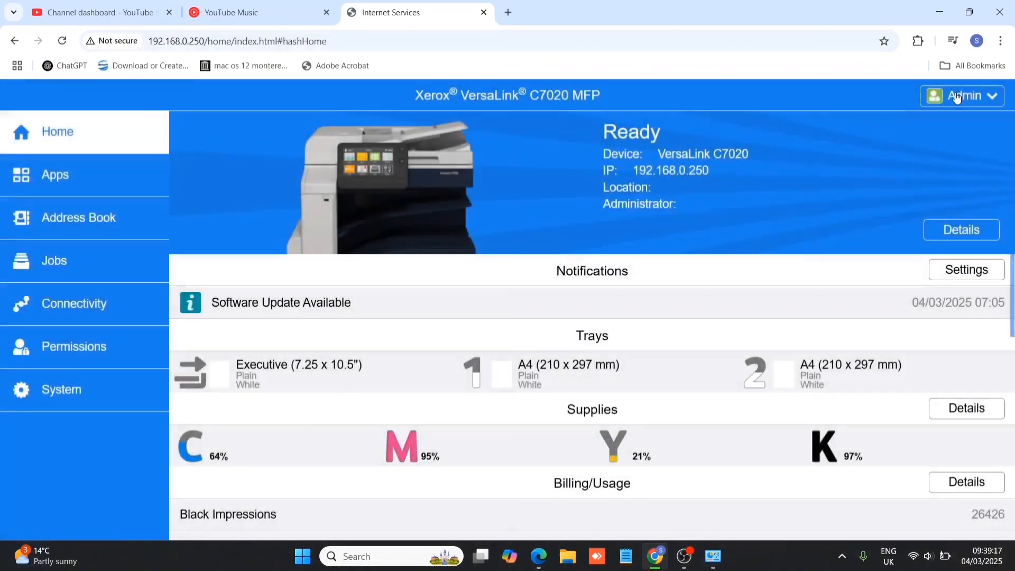
pyautogui.click(956, 96)
pyautogui.click(964, 157)
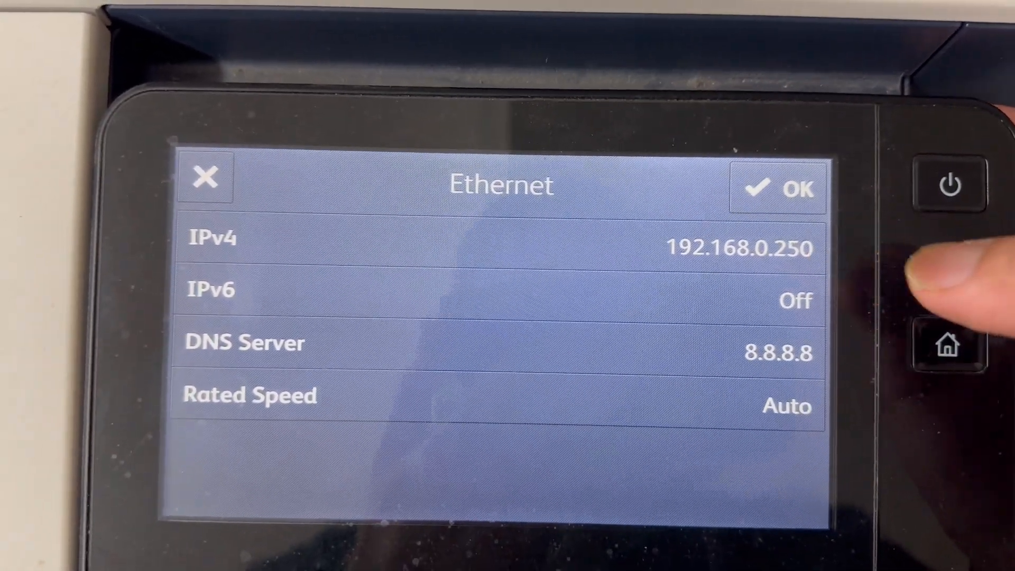
pyautogui.click(947, 345)
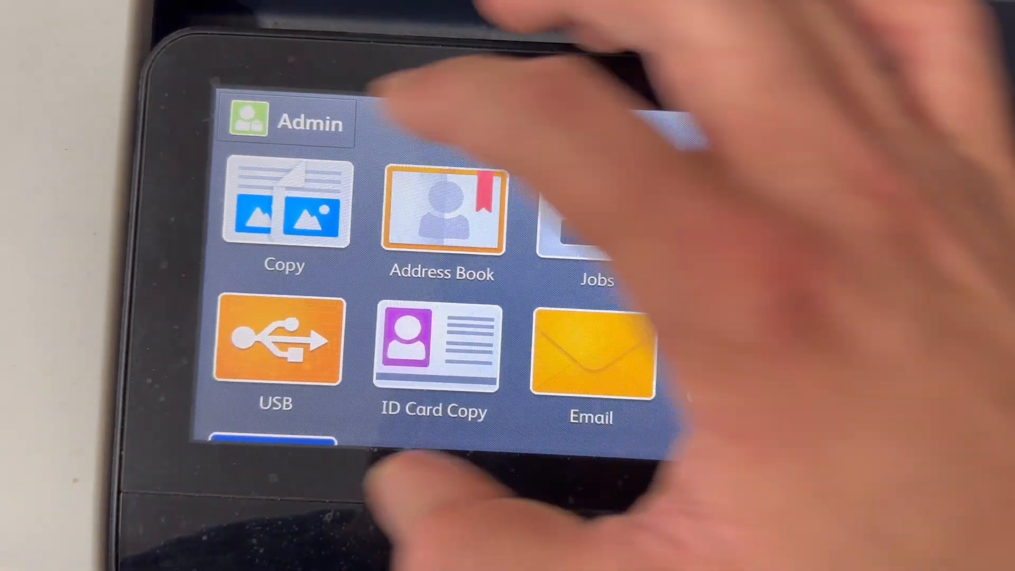
pyautogui.click(305, 130)
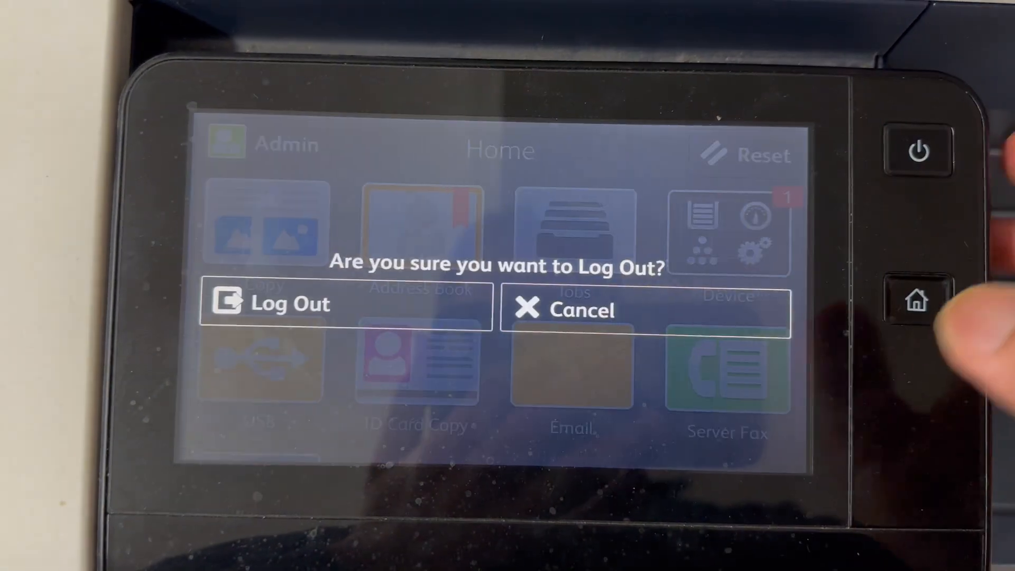
pyautogui.click(429, 304)
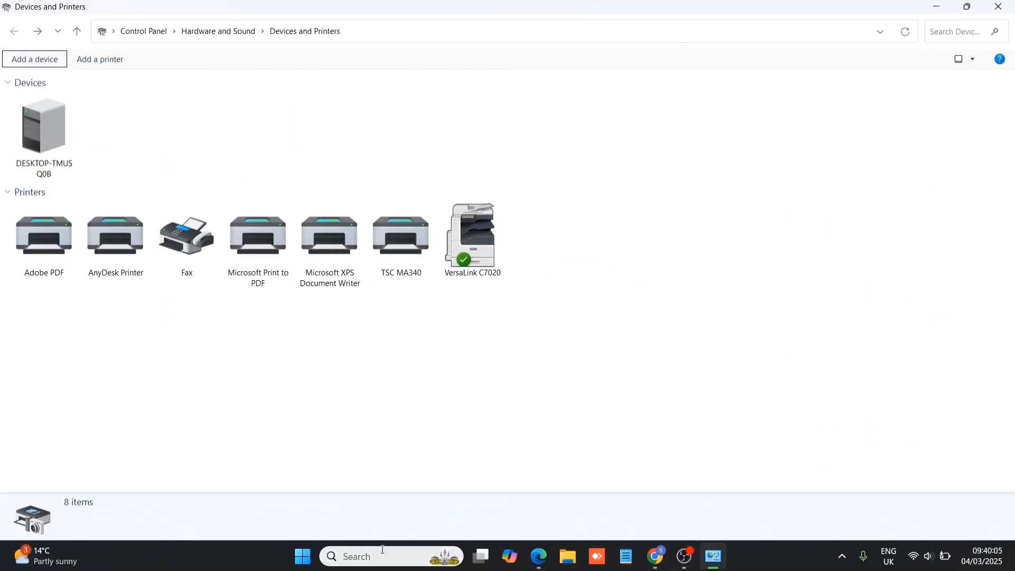
# Find and open the Windows Printers & scanners settings
pyautogui.click(384, 553)
pyautogui.write('prin')
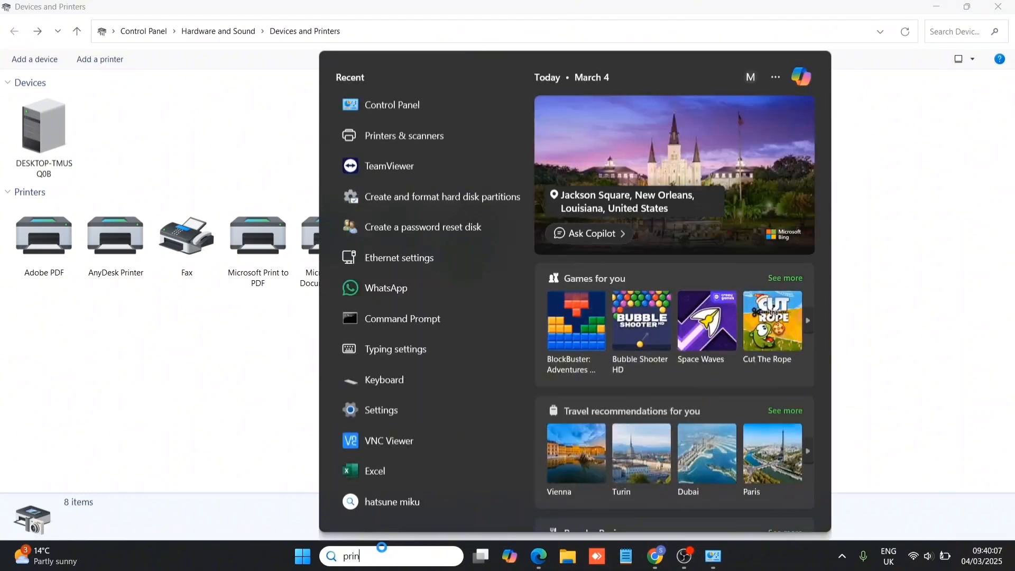
pyautogui.press('Return')
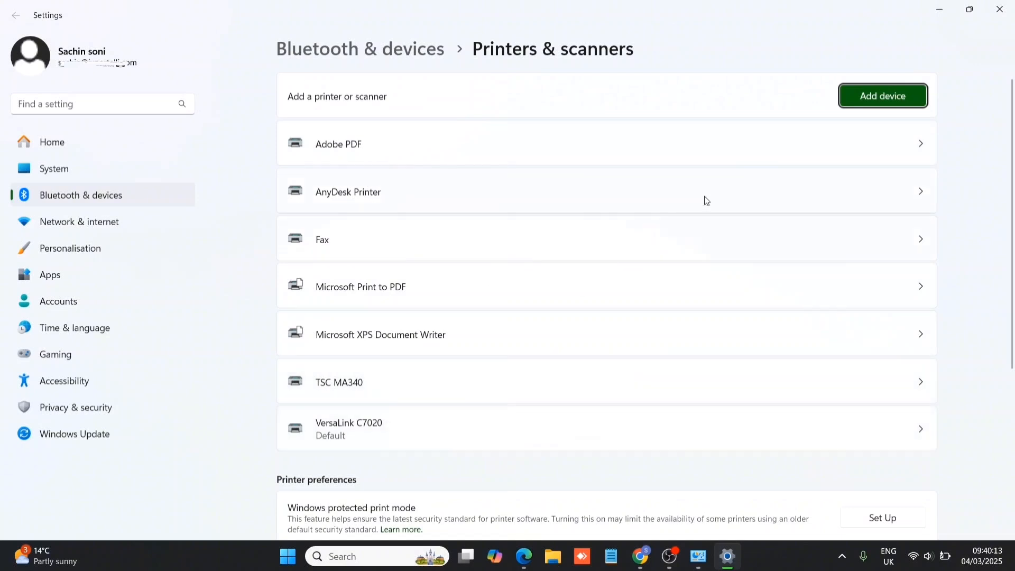
# Start adding a new device manually and choose to add a local or network printer with manual settings
pyautogui.click(872, 106)
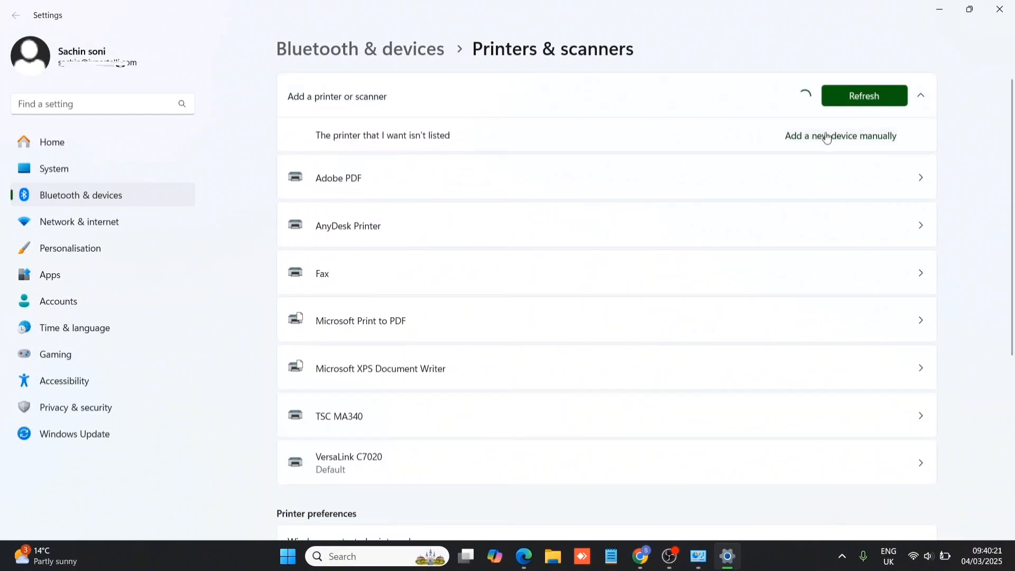
pyautogui.click(834, 135)
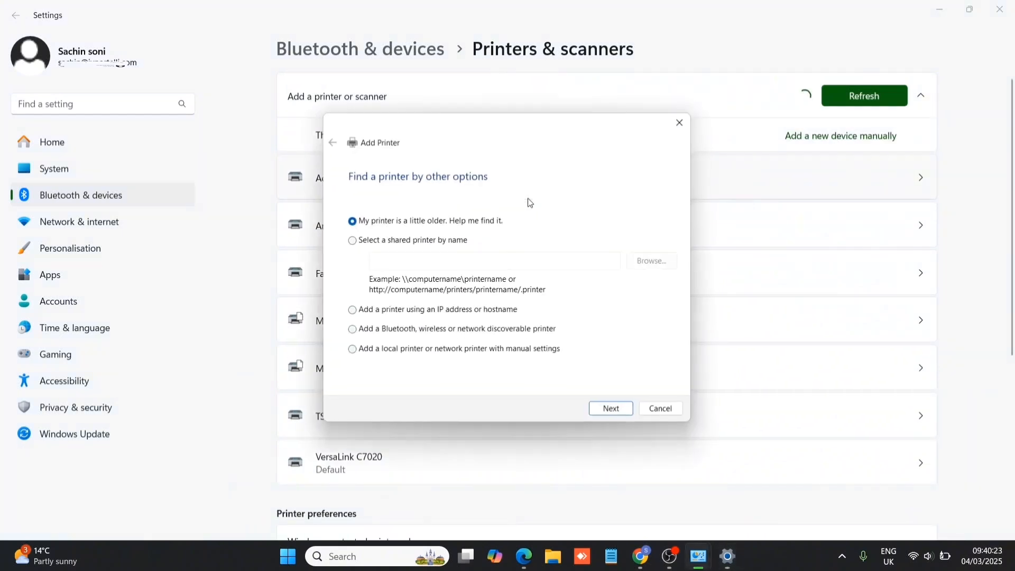
pyautogui.click(428, 241)
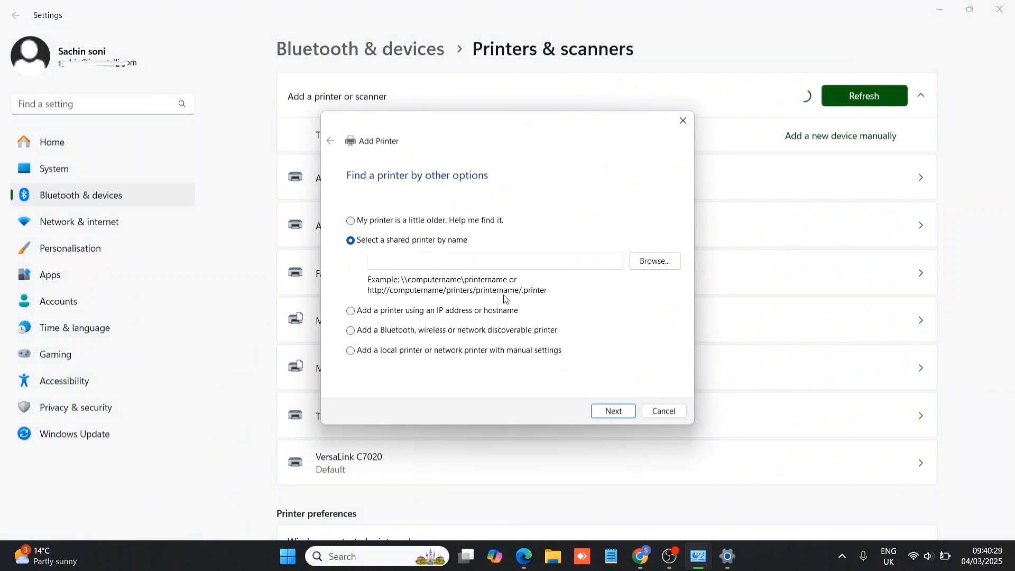
pyautogui.click(431, 313)
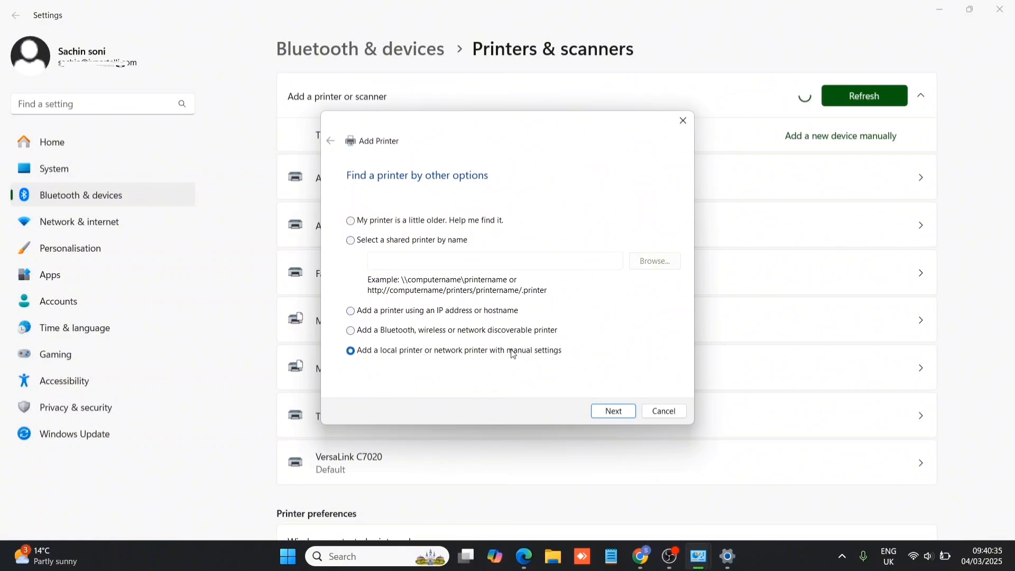
pyautogui.click(614, 411)
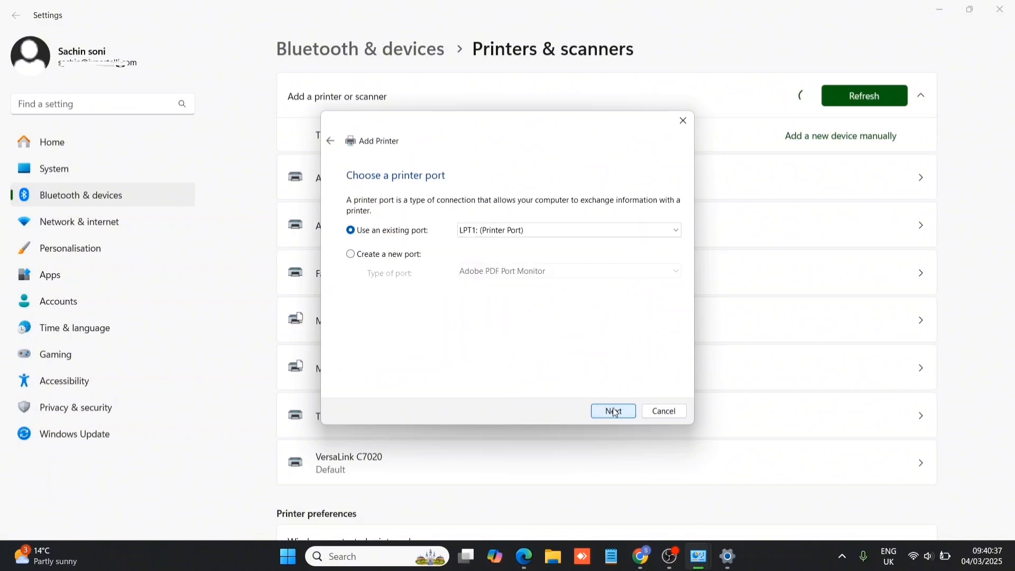
# Use the existing WSD port for the printer and select Xerox as the driver manufacturer
pyautogui.click(490, 231)
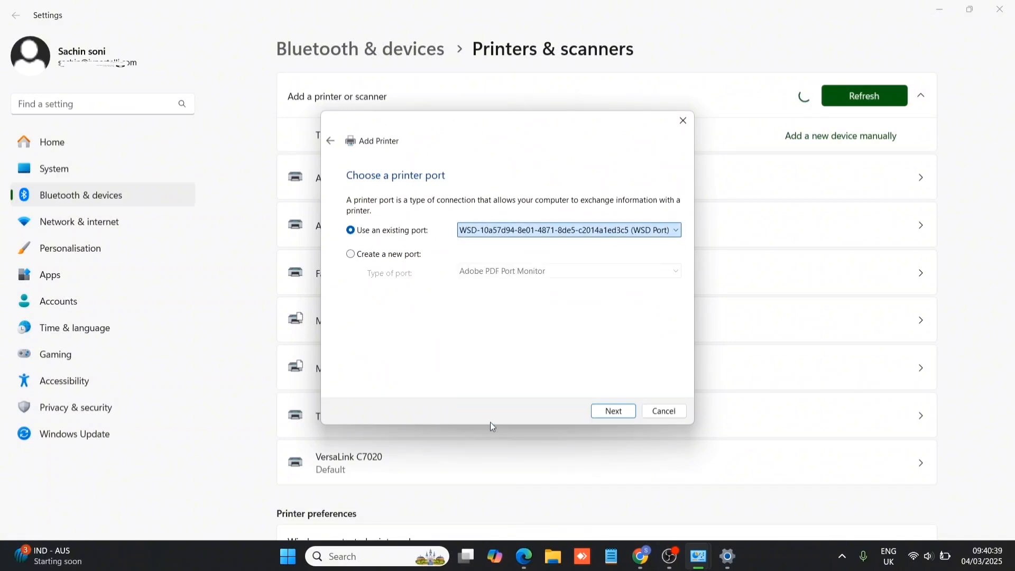
pyautogui.click(495, 425)
pyautogui.click(611, 413)
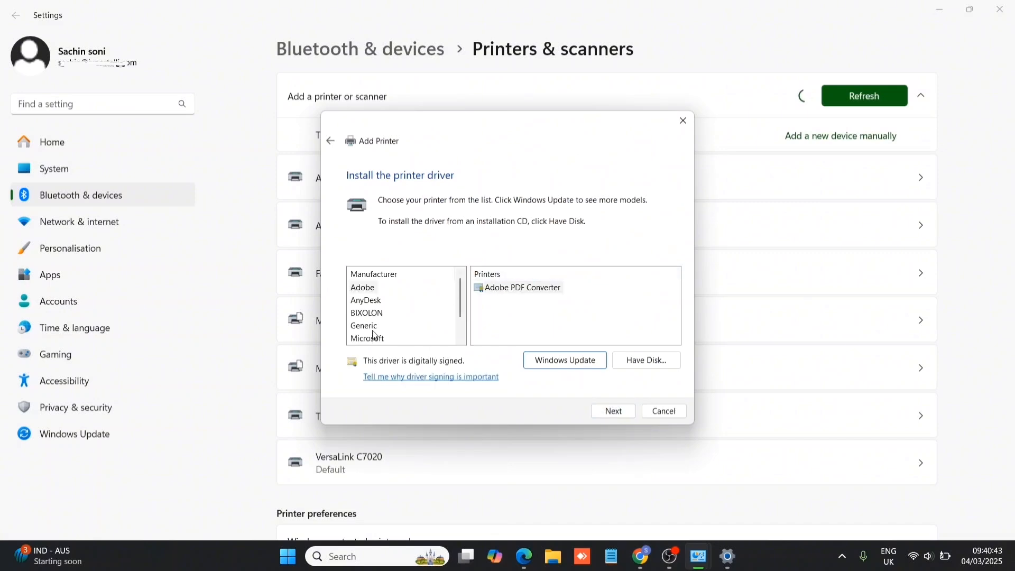
pyautogui.scroll(-1, 375, 335)
pyautogui.click(362, 339)
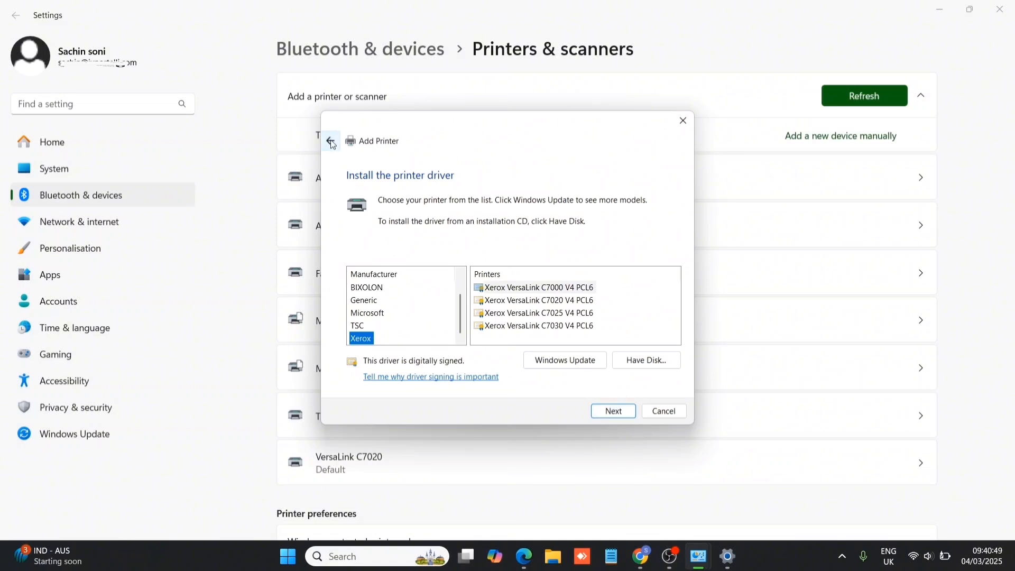
# Go back to the printer-finding options and choose to add a printer using an IP address or hostname
pyautogui.click(332, 141)
pyautogui.click(332, 142)
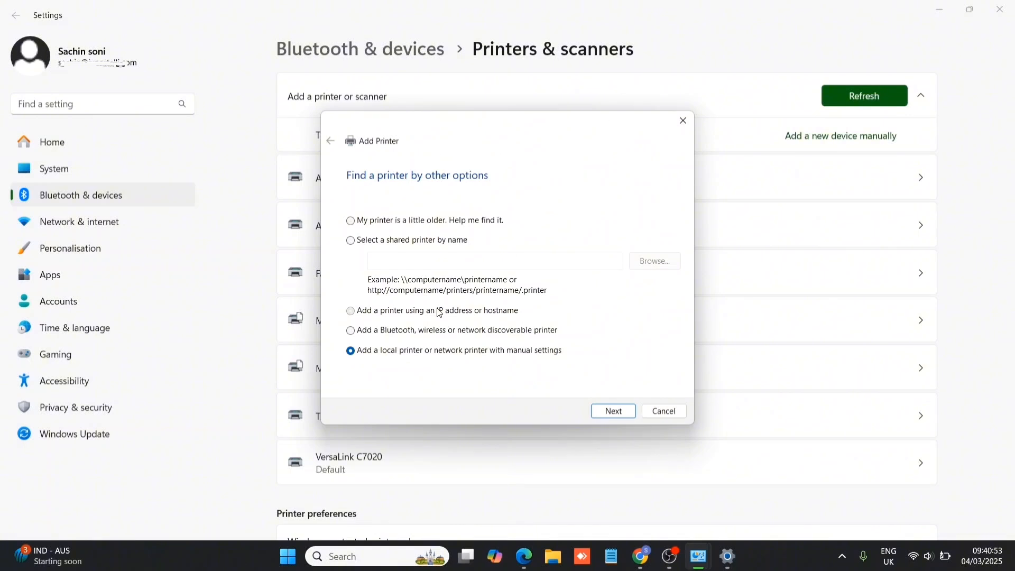
pyautogui.click(440, 312)
pyautogui.click(610, 412)
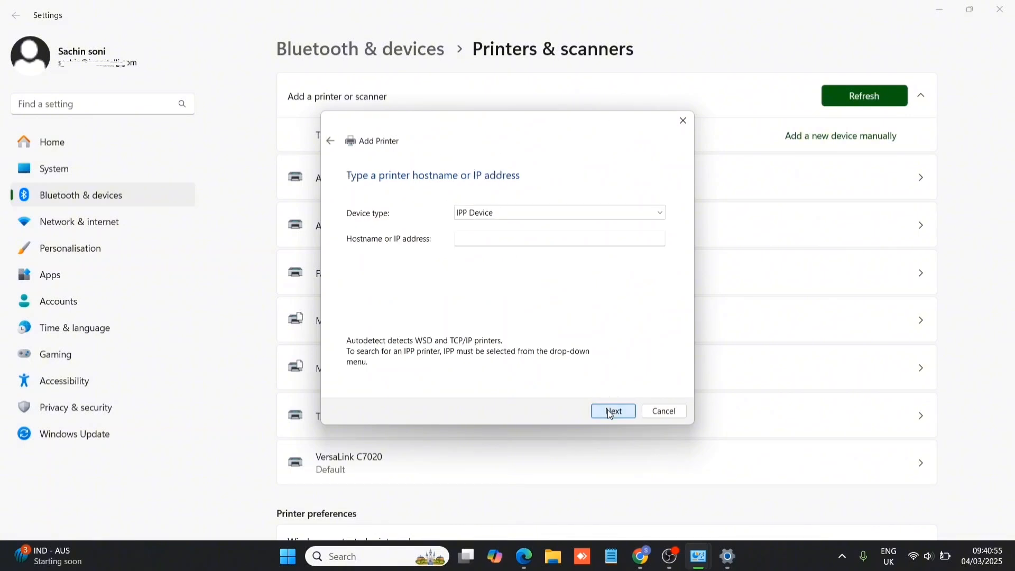
# Set the device type to Autodetect, enter the printer's IP address and run the network detection
pyautogui.click(514, 211)
pyautogui.click(499, 227)
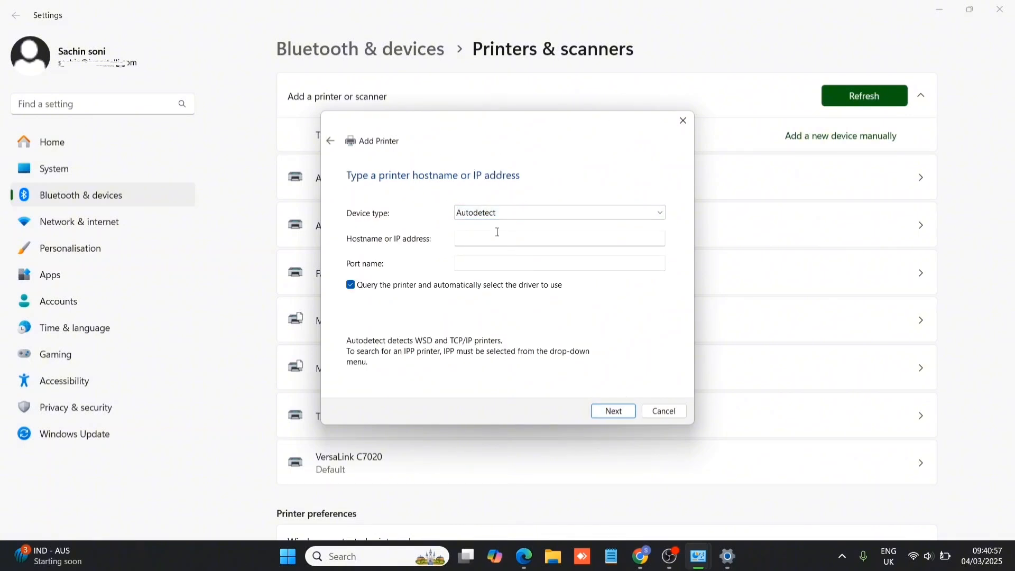
pyautogui.click(495, 241)
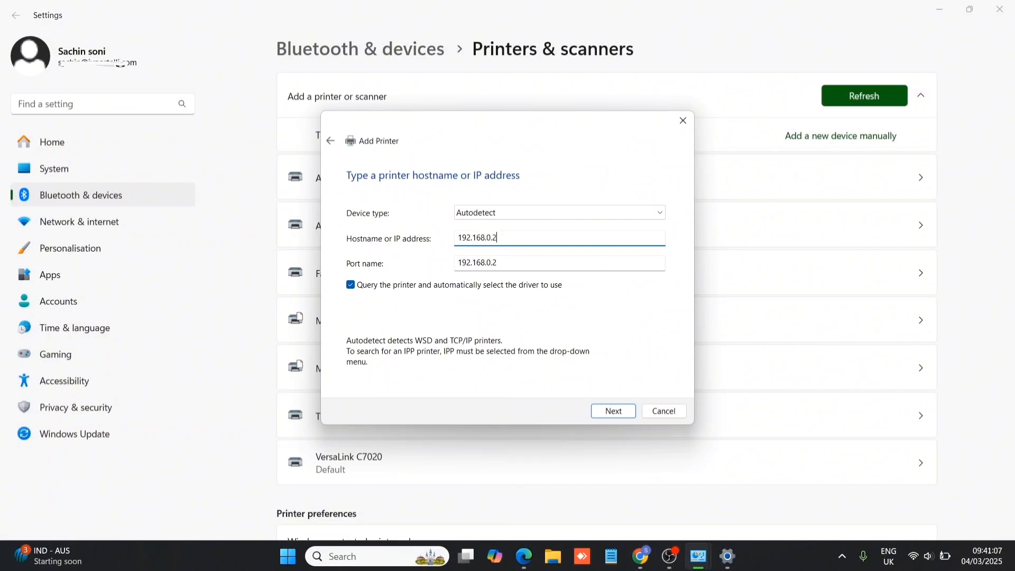
pyautogui.click(614, 414)
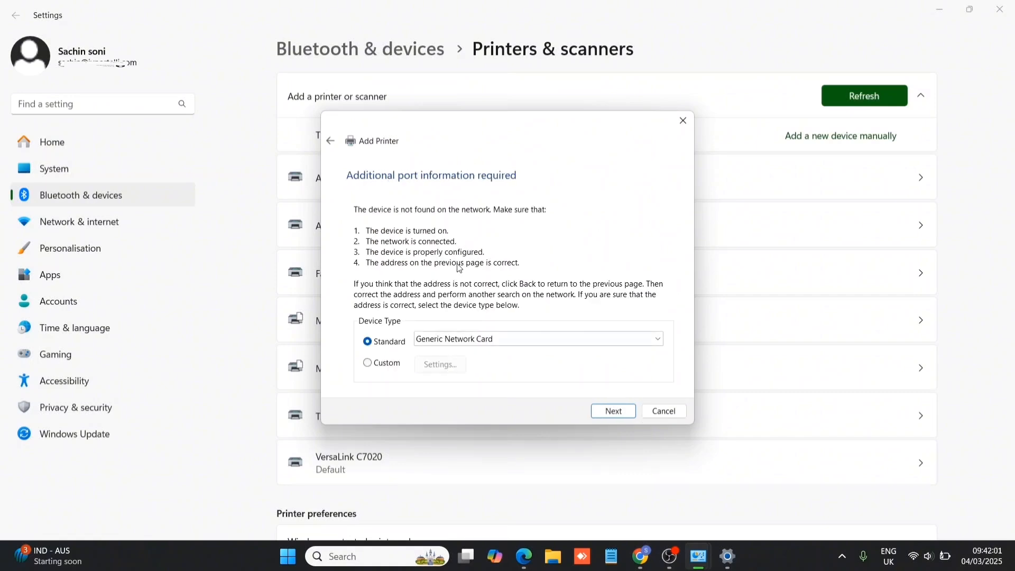
# Set the standard device type to Xerox DCS in the additional port information and continue to driver selection
pyautogui.click(478, 345)
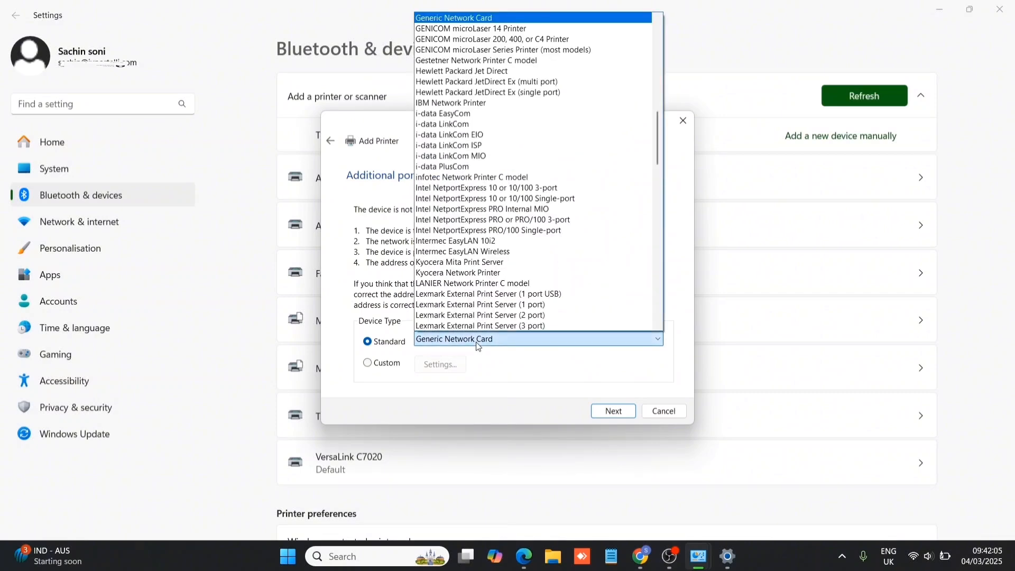
pyautogui.scroll(-18, 532, 281)
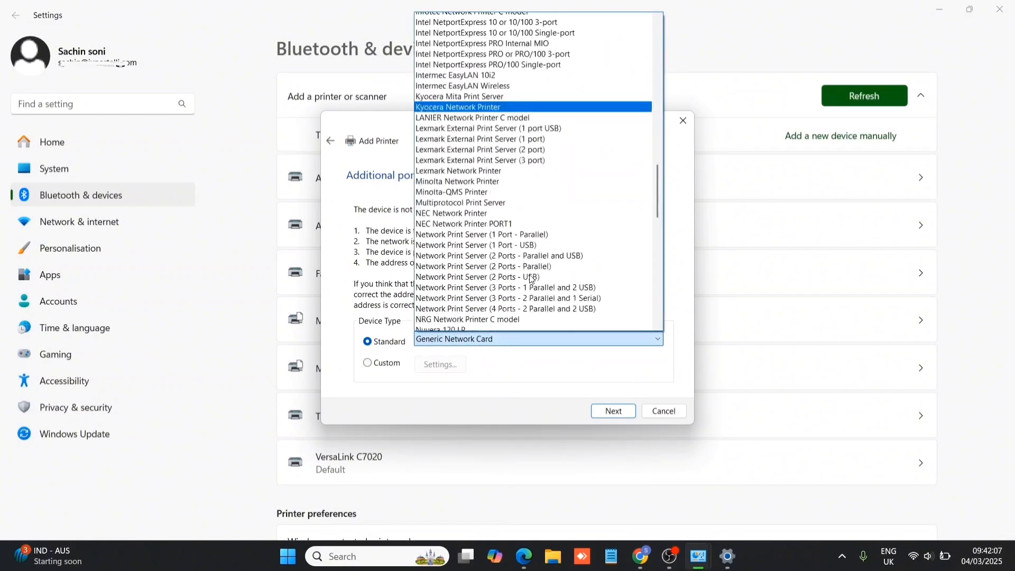
pyautogui.scroll(-2, 531, 280)
pyautogui.press('x')
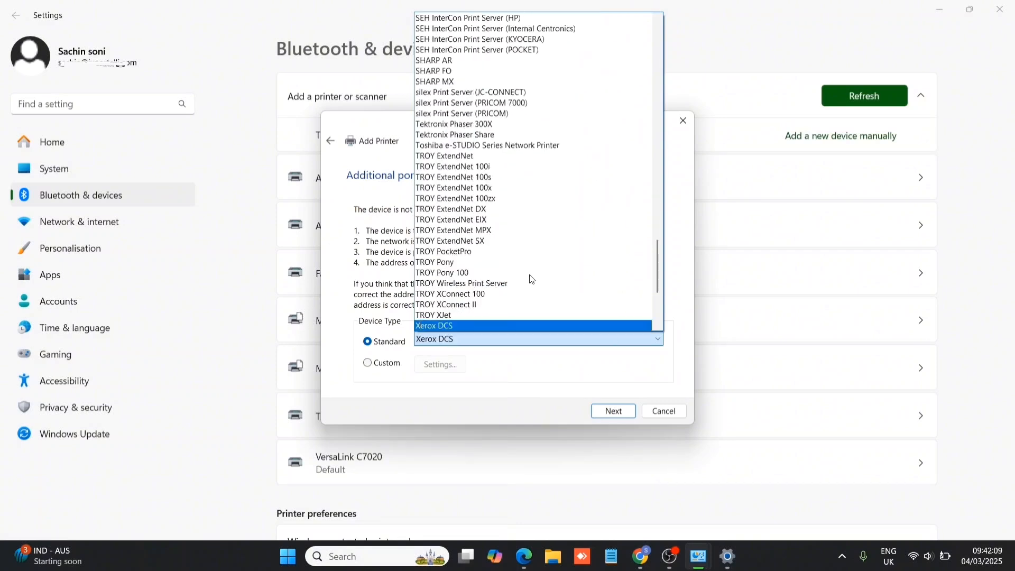
pyautogui.press('Down')
pyautogui.press('Down')
pyautogui.press('Down')
pyautogui.press('Down')
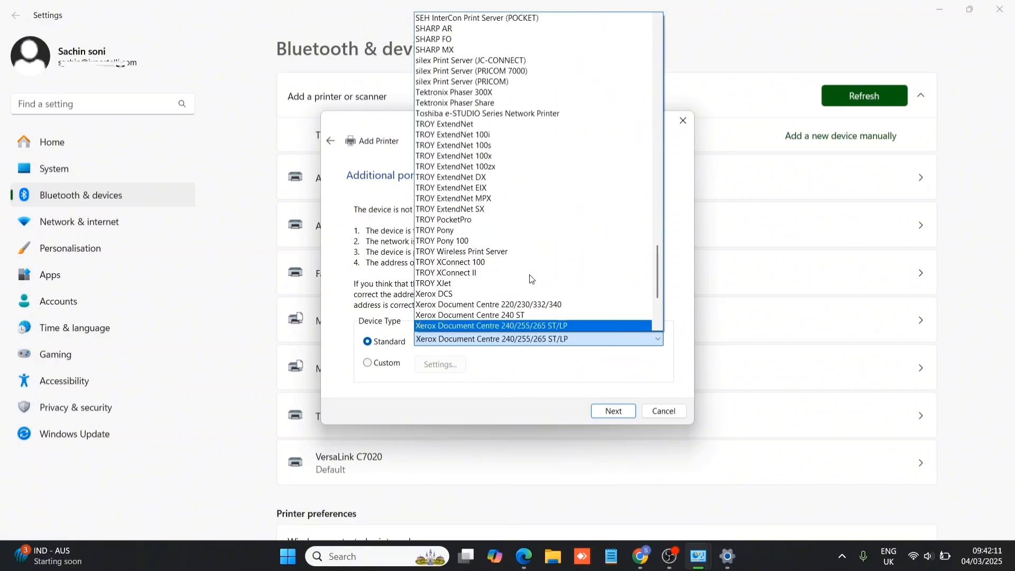
pyautogui.click(506, 285)
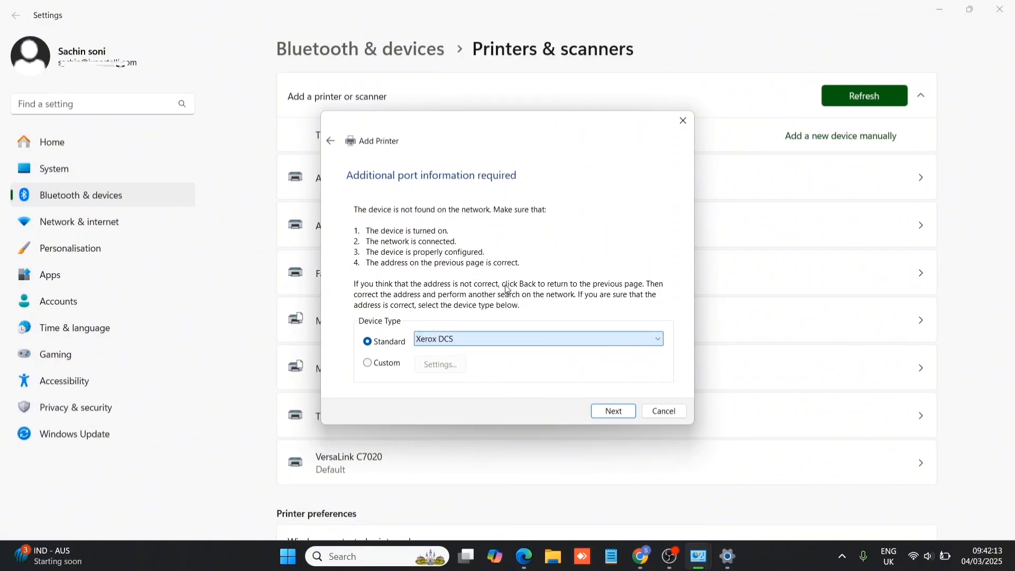
pyautogui.click(611, 412)
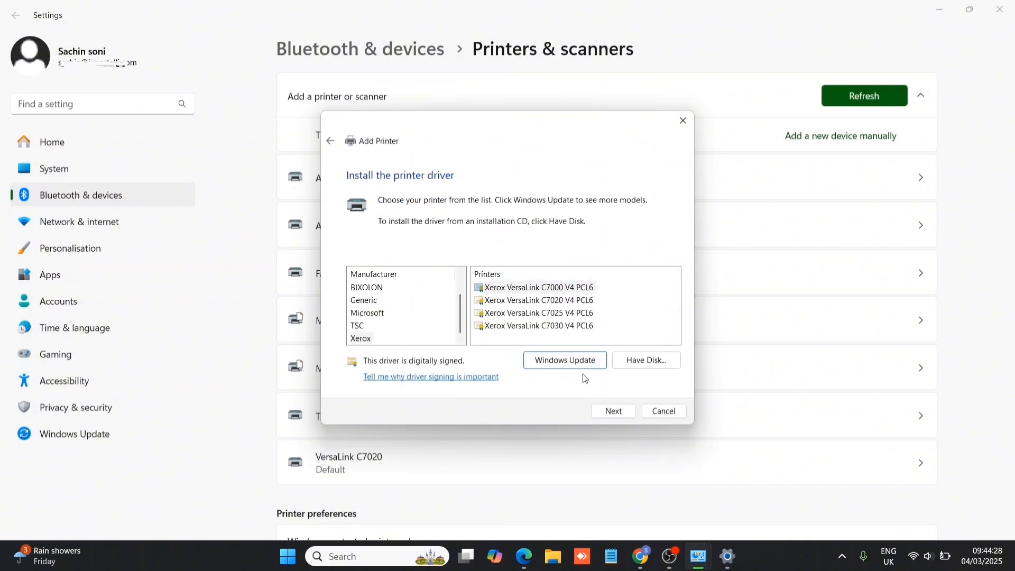
# Continue with the Xerox VersaLink C7000 V4 PCL6 driver, then cancel adding the printer at the naming stage
pyautogui.click(613, 411)
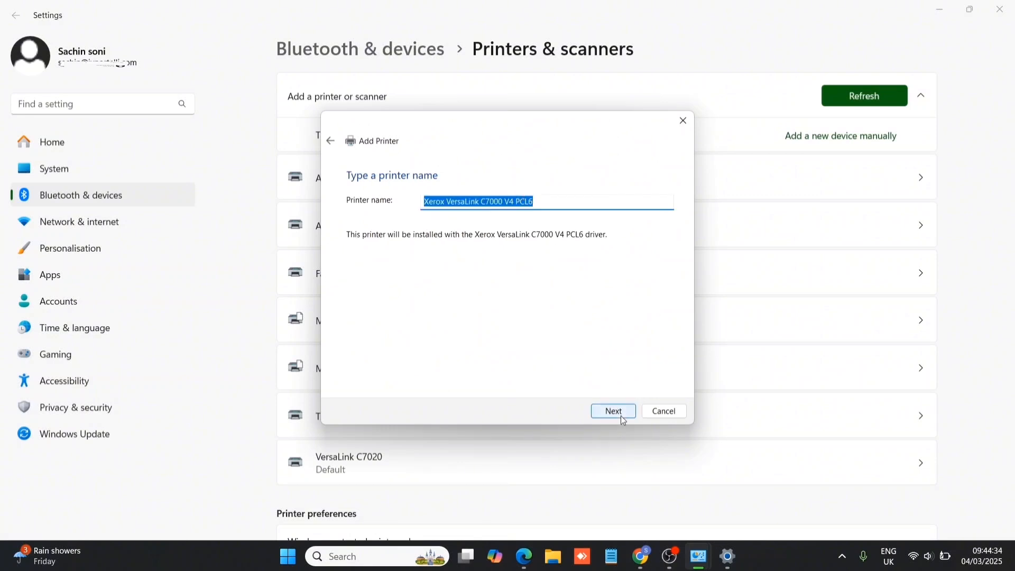
pyautogui.click(660, 411)
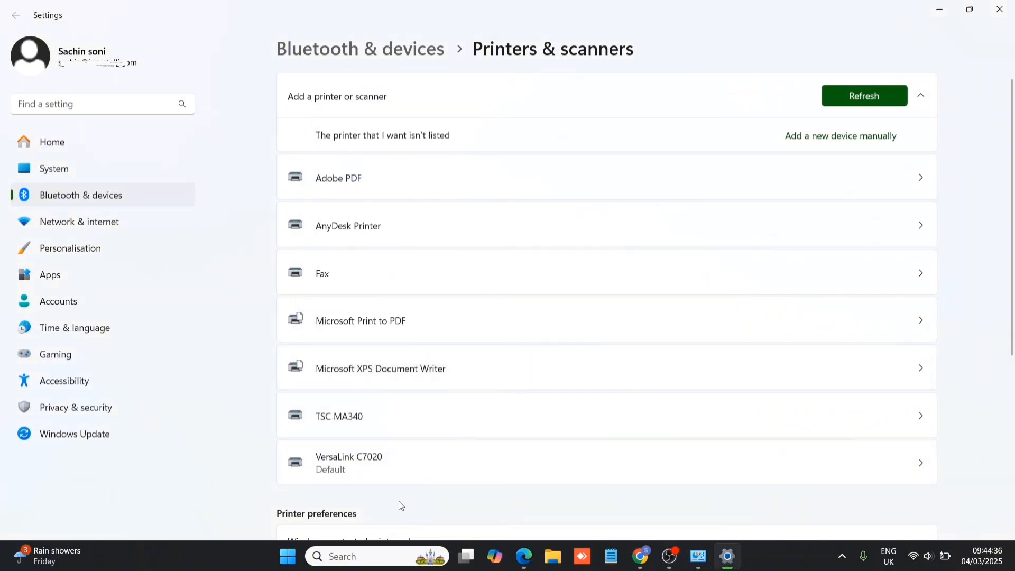
# Examine the installed VersaLink C7020's device information, especially its MAC address, IP address and transport
pyautogui.click(442, 465)
pyautogui.scroll(-3, 503, 354)
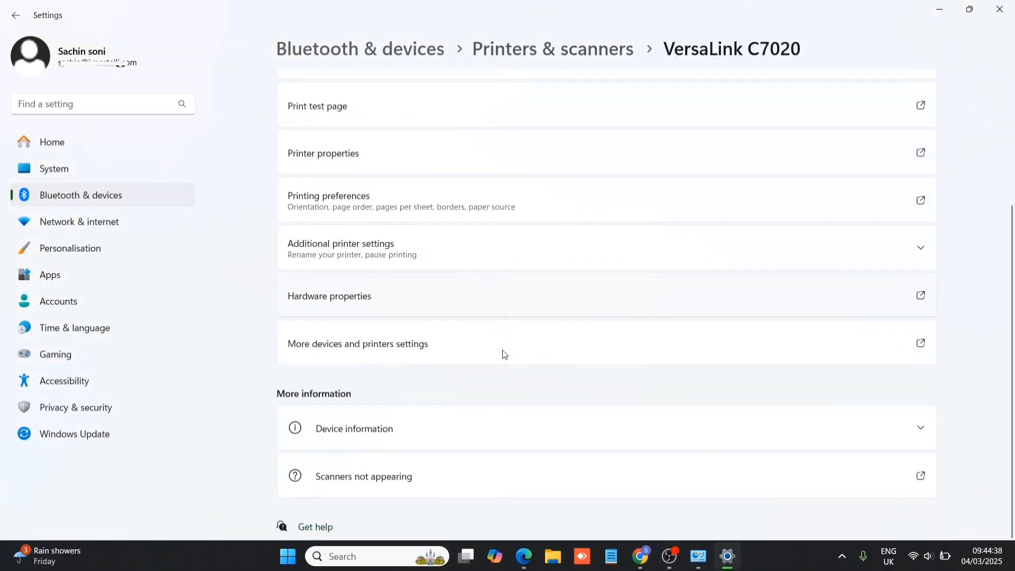
pyautogui.click(426, 426)
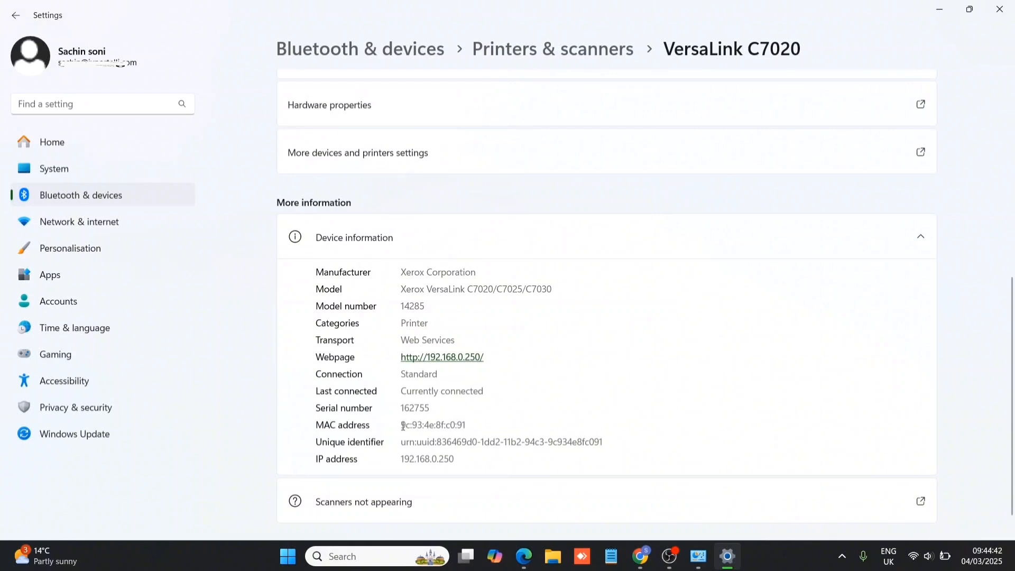
pyautogui.moveTo(402, 426); pyautogui.dragTo(468, 418)
pyautogui.click(500, 419)
pyautogui.moveTo(458, 454); pyautogui.dragTo(394, 466)
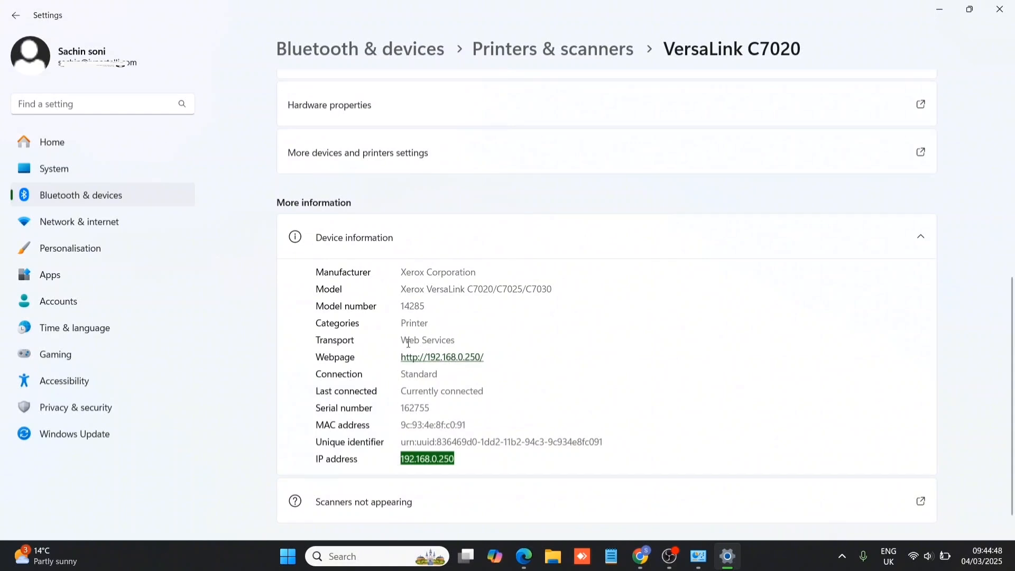
pyautogui.moveTo(403, 340); pyautogui.dragTo(466, 336)
pyautogui.click(468, 336)
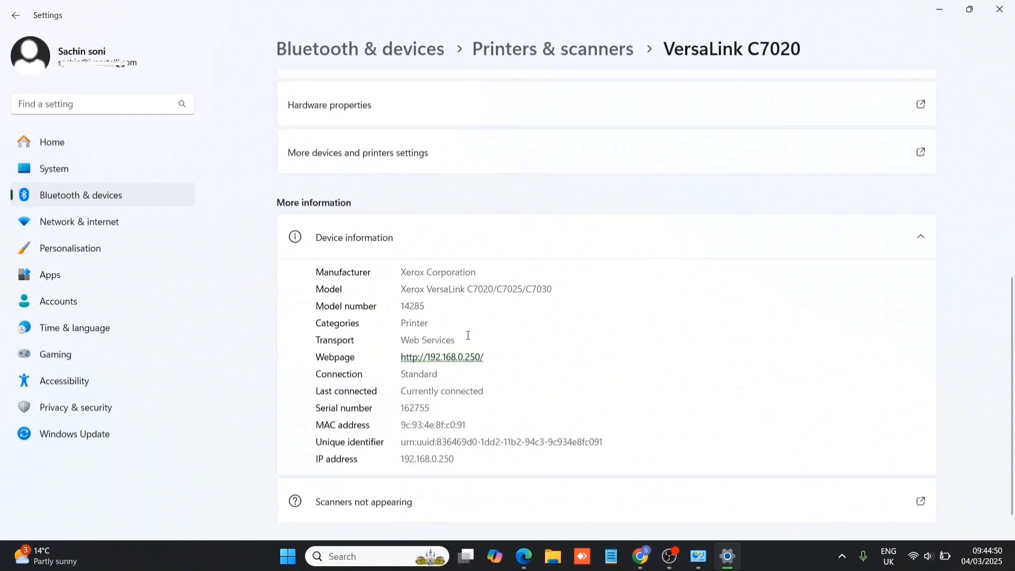
pyautogui.scroll(7, 468, 336)
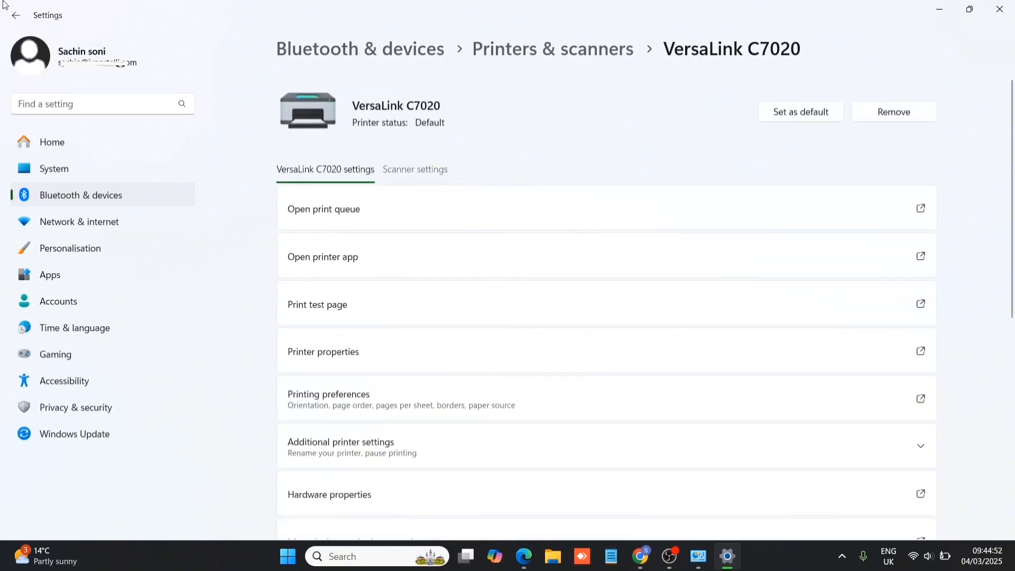
# Return to the printer list, start adding a new device manually and choose adding by IP address or hostname
pyautogui.click(15, 15)
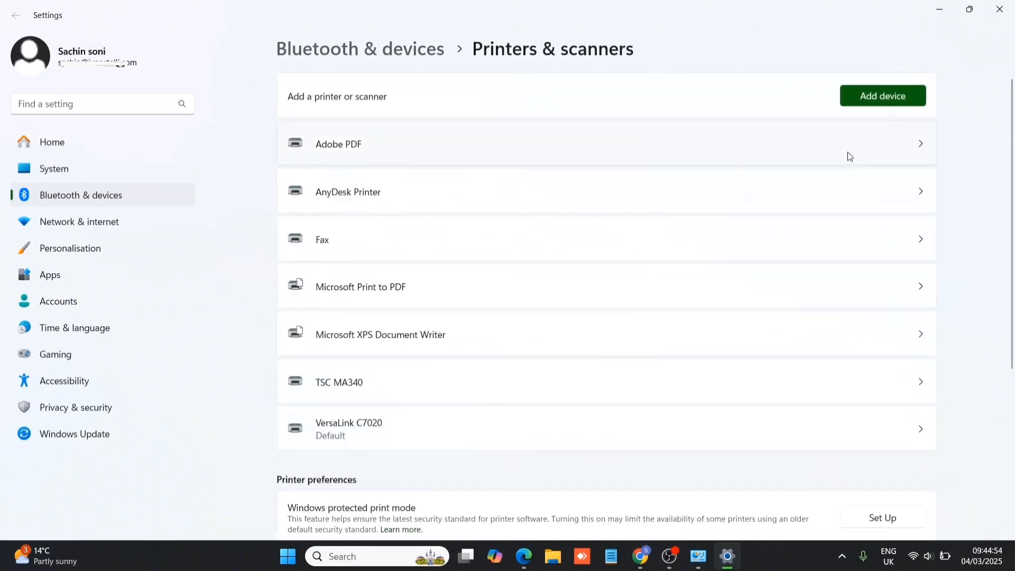
pyautogui.click(884, 104)
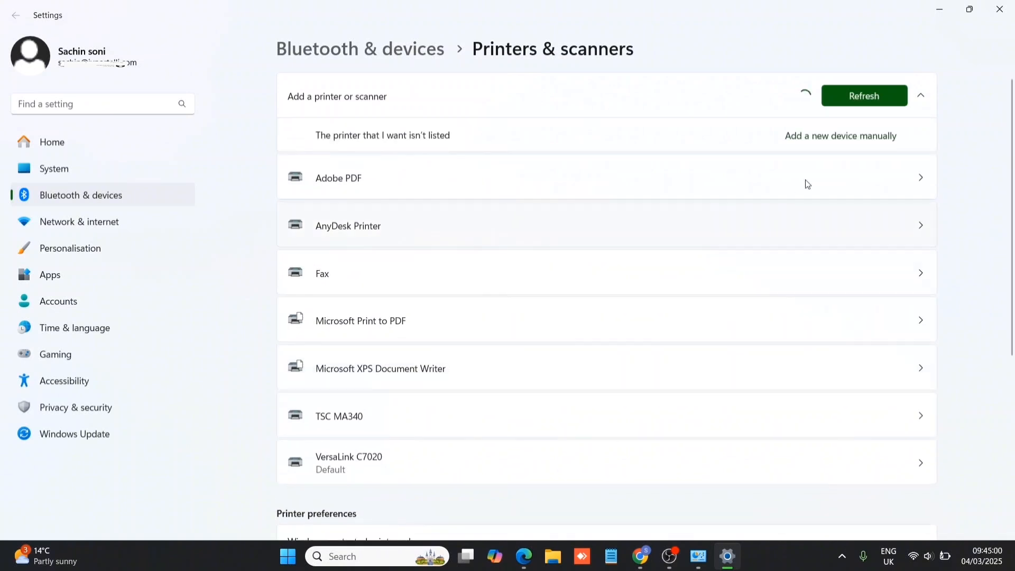
pyautogui.click(844, 138)
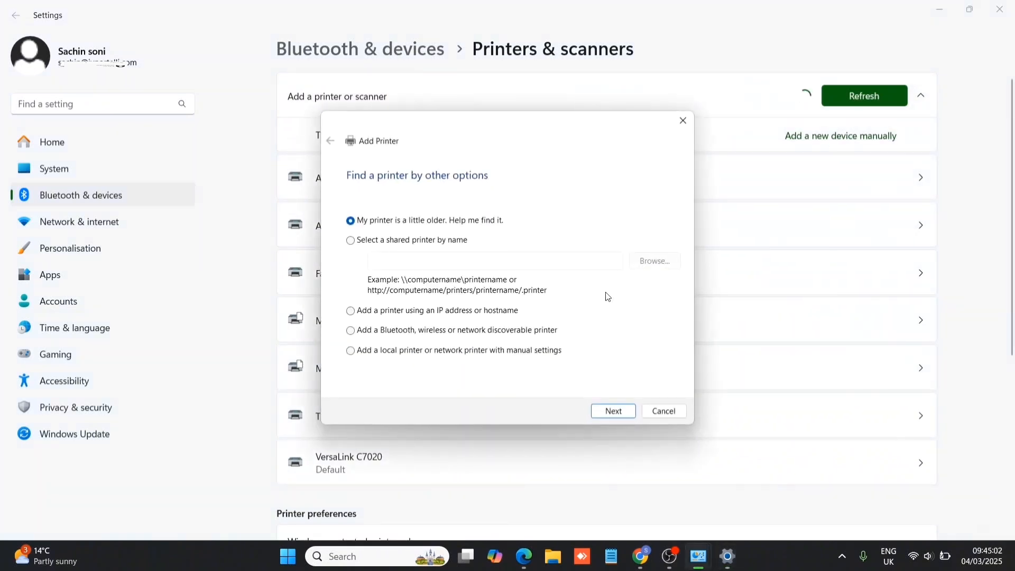
pyautogui.click(454, 313)
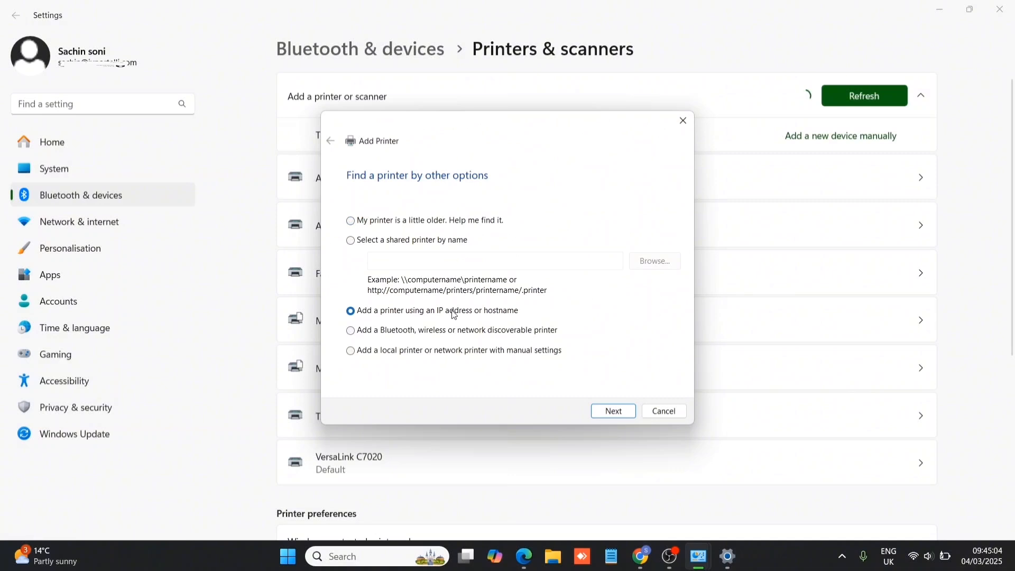